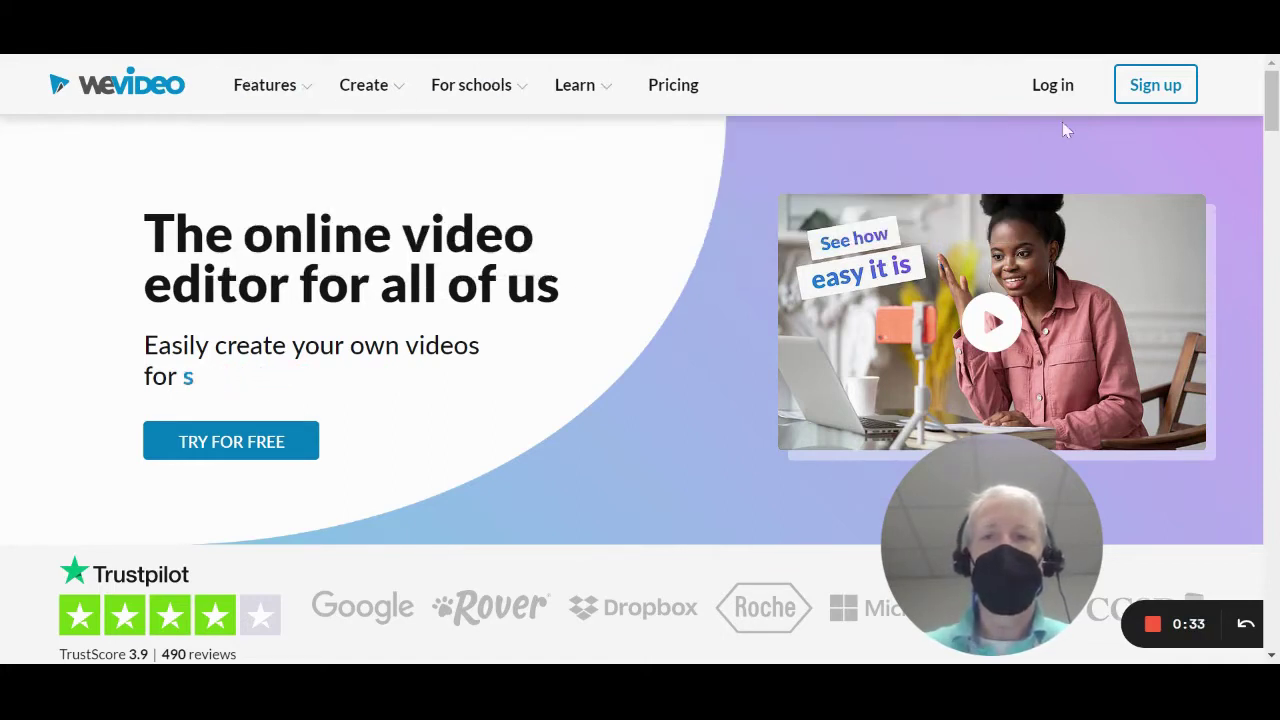
Log in with the existing Google account and open the Personal workspace
{"action": "left_click", "coordinate": [1058, 90]}
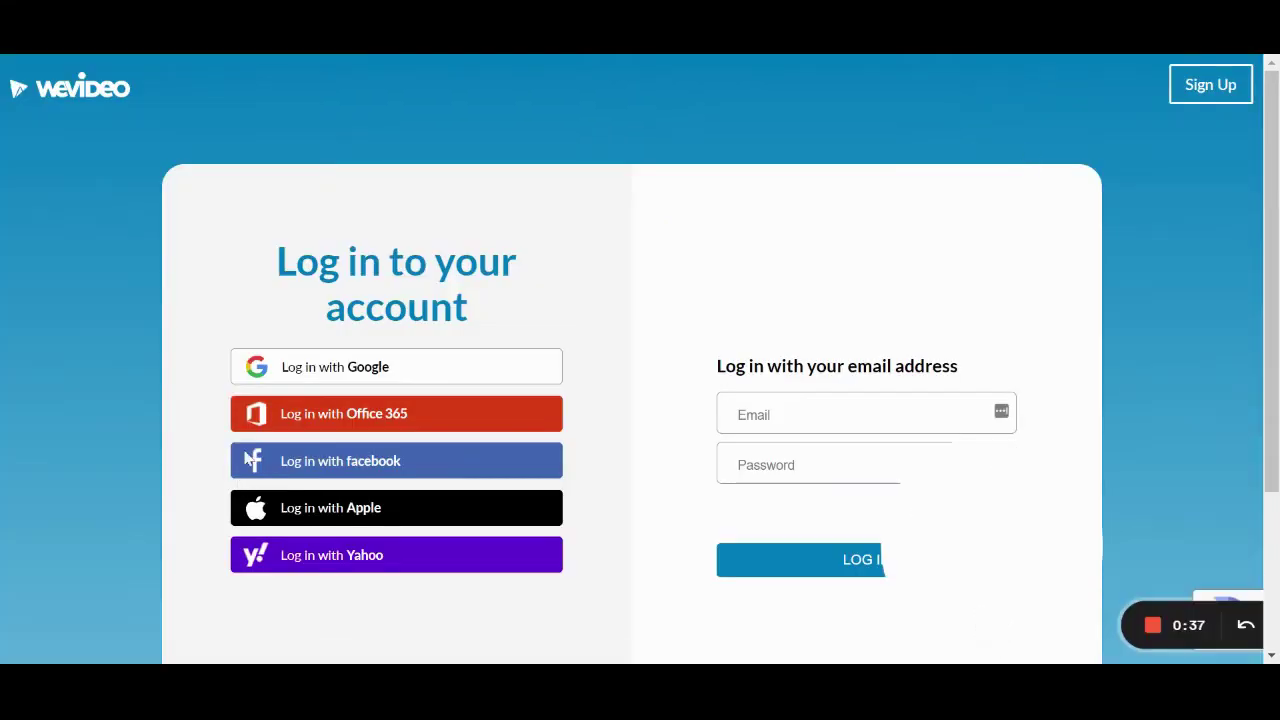
{"action": "left_click", "coordinate": [329, 368]}
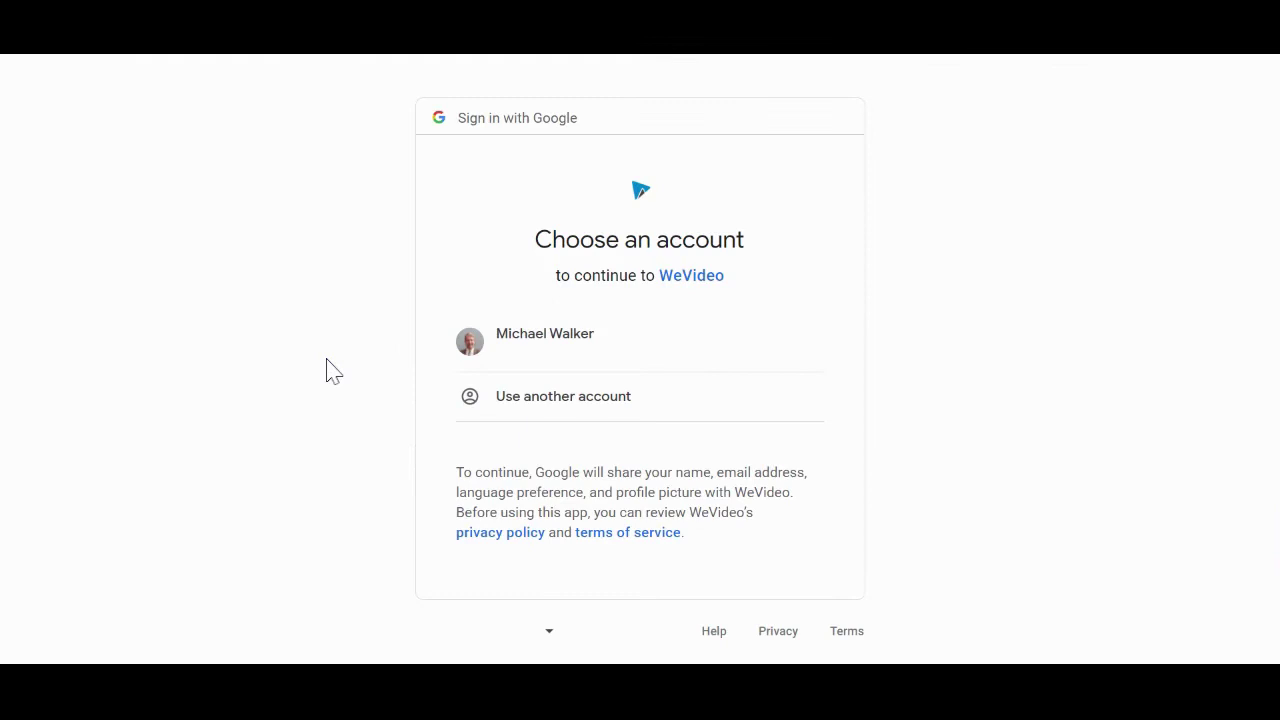
{"action": "left_click", "coordinate": [536, 347]}
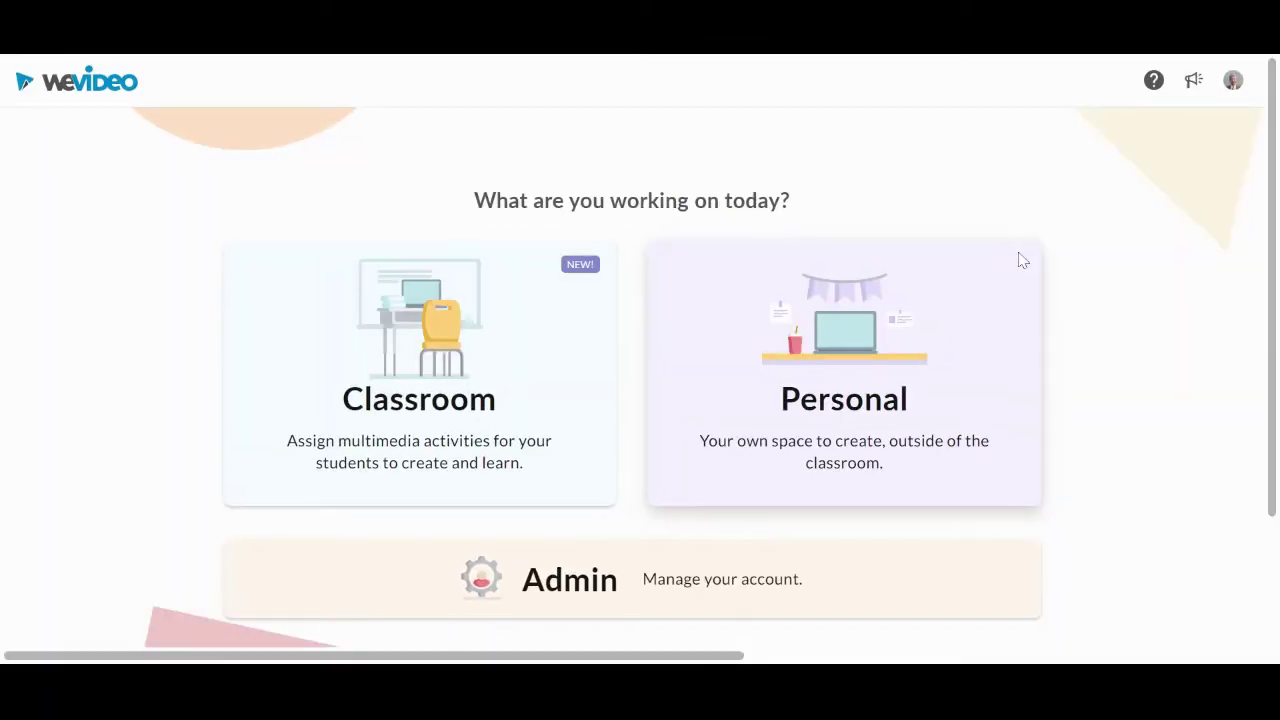
{"action": "left_click", "coordinate": [848, 397]}
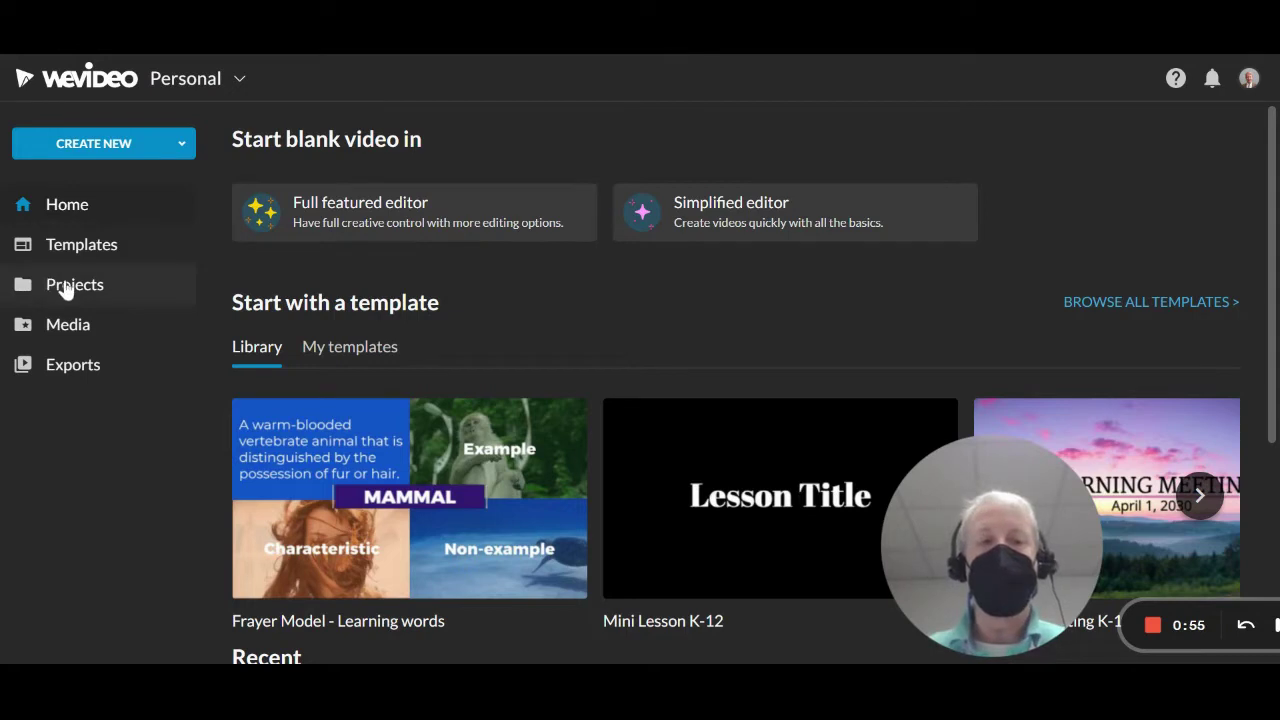
Set up a new project titled "Podcast Project" with the Collaborative project type
{"action": "left_click", "coordinate": [66, 288]}
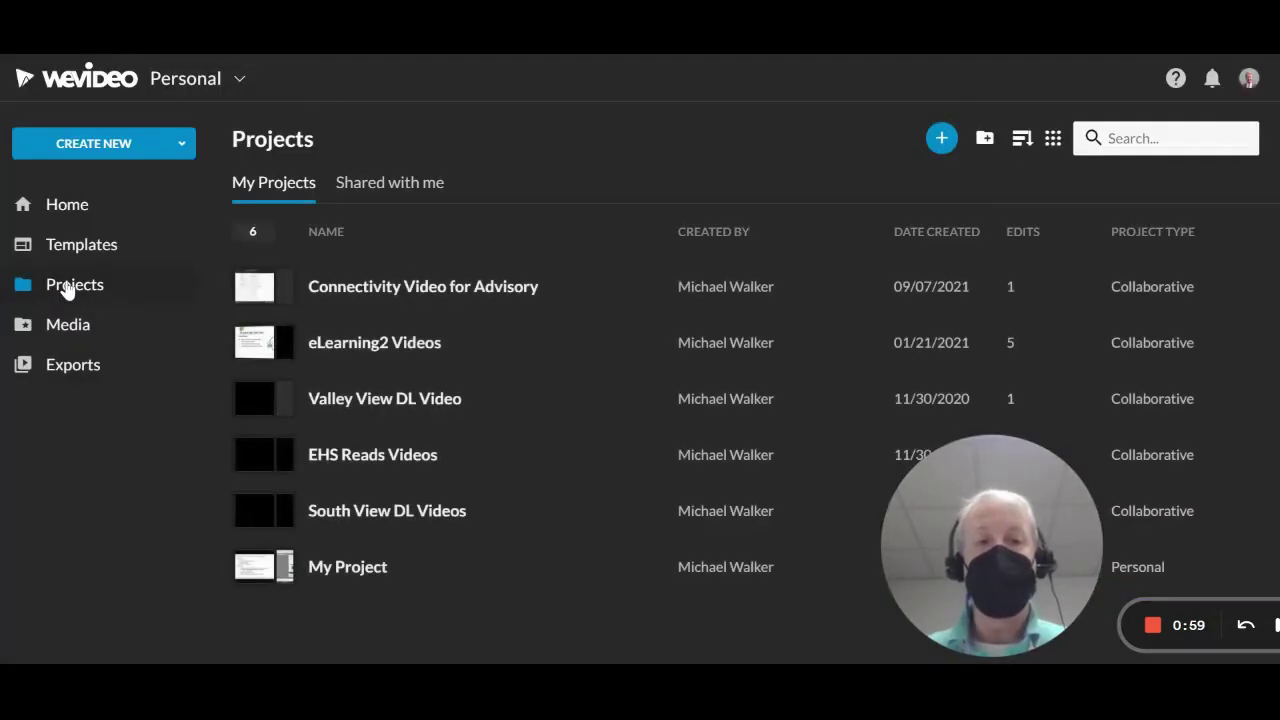
{"action": "left_click", "coordinate": [942, 140]}
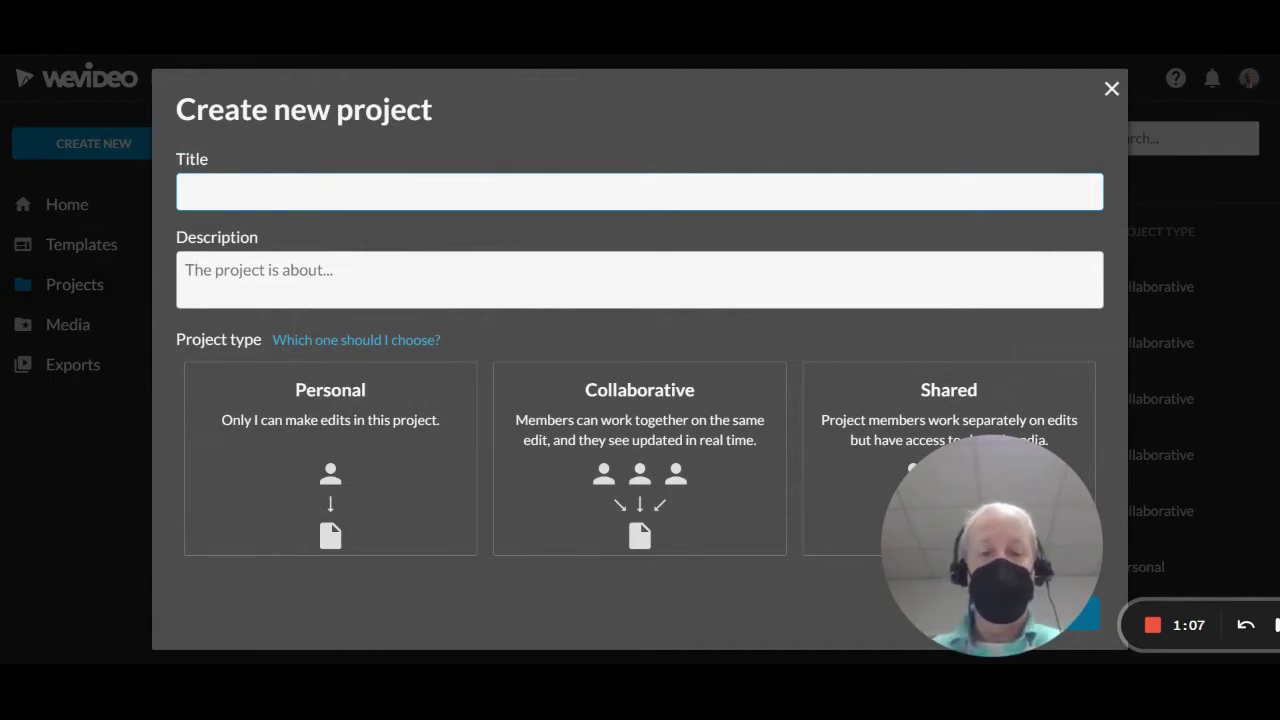
{"action": "type", "text": "P"}
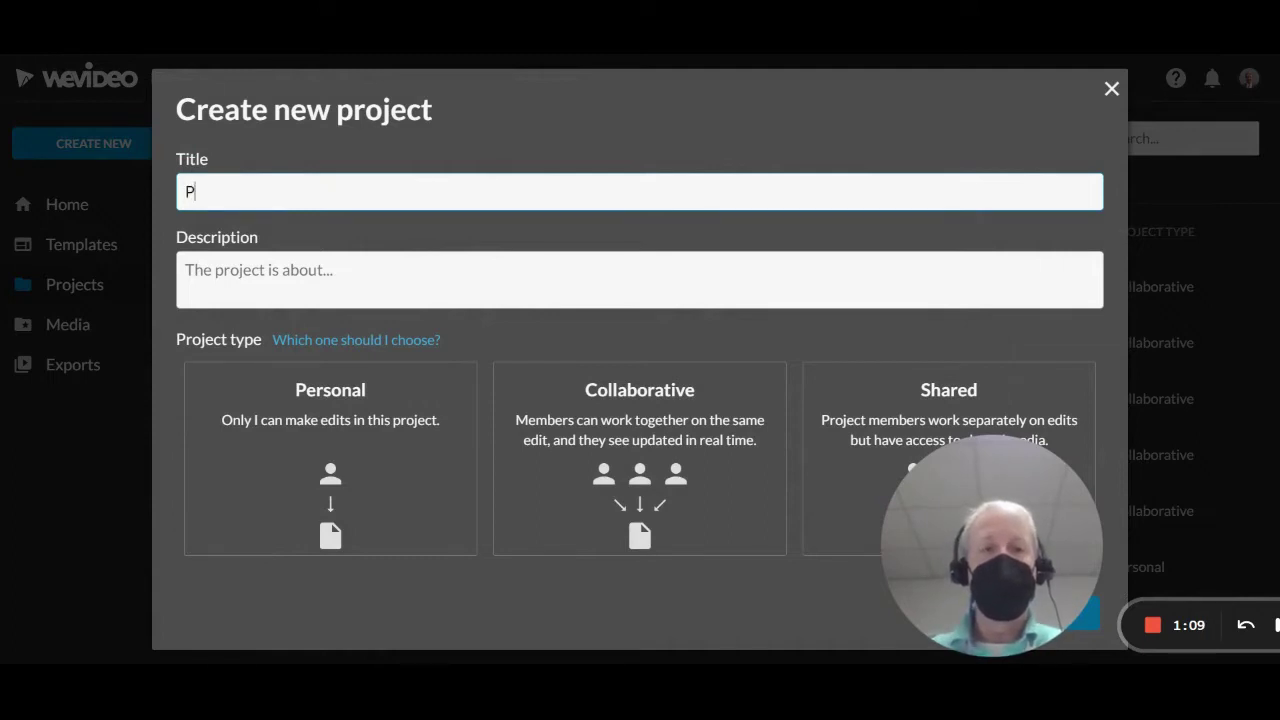
{"action": "type", "text": "odcast "}
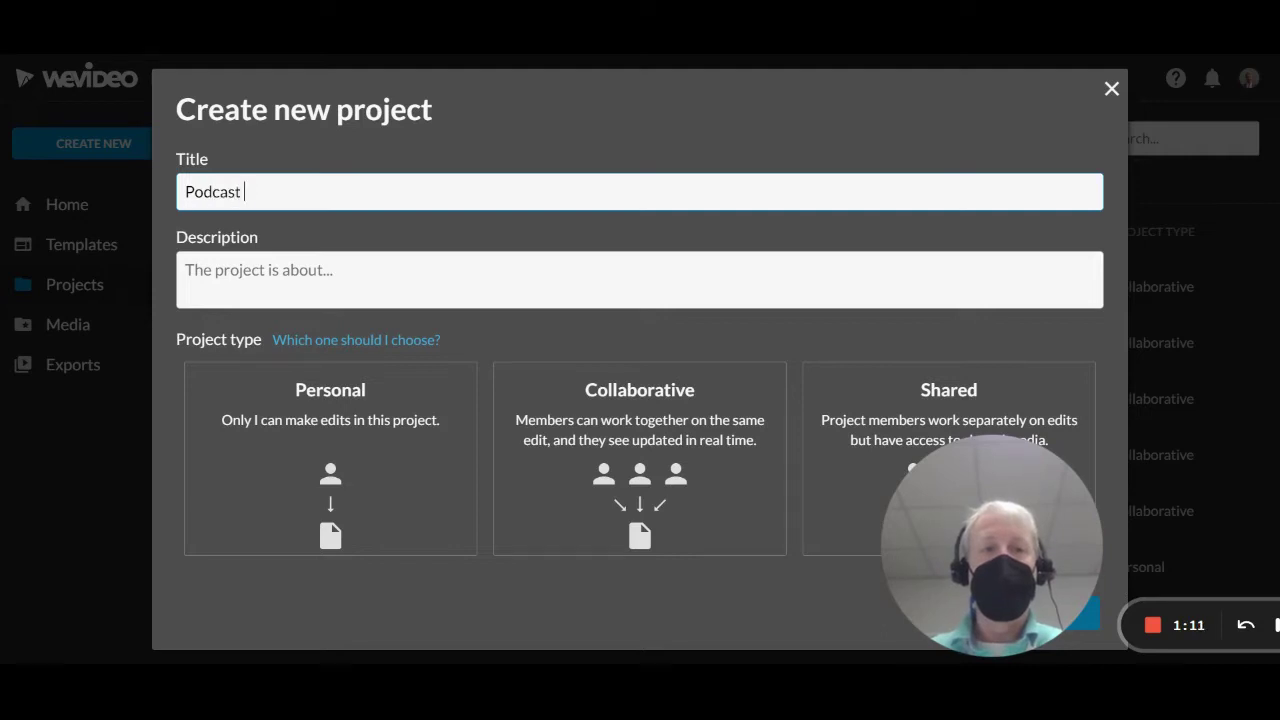
{"action": "type", "text": "Project"}
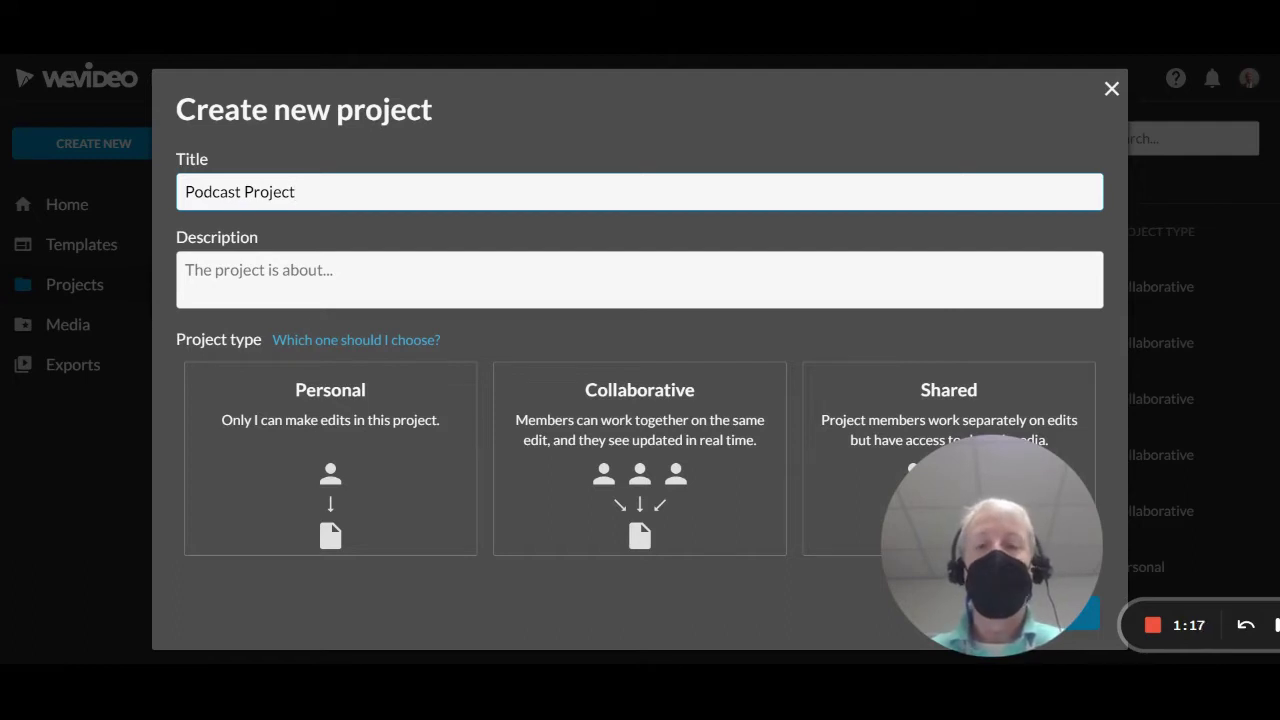
{"action": "left_click_drag", "start_coordinate": [990, 510], "coordinate": [1125, 510]}
{"action": "left_click", "coordinate": [642, 410]}
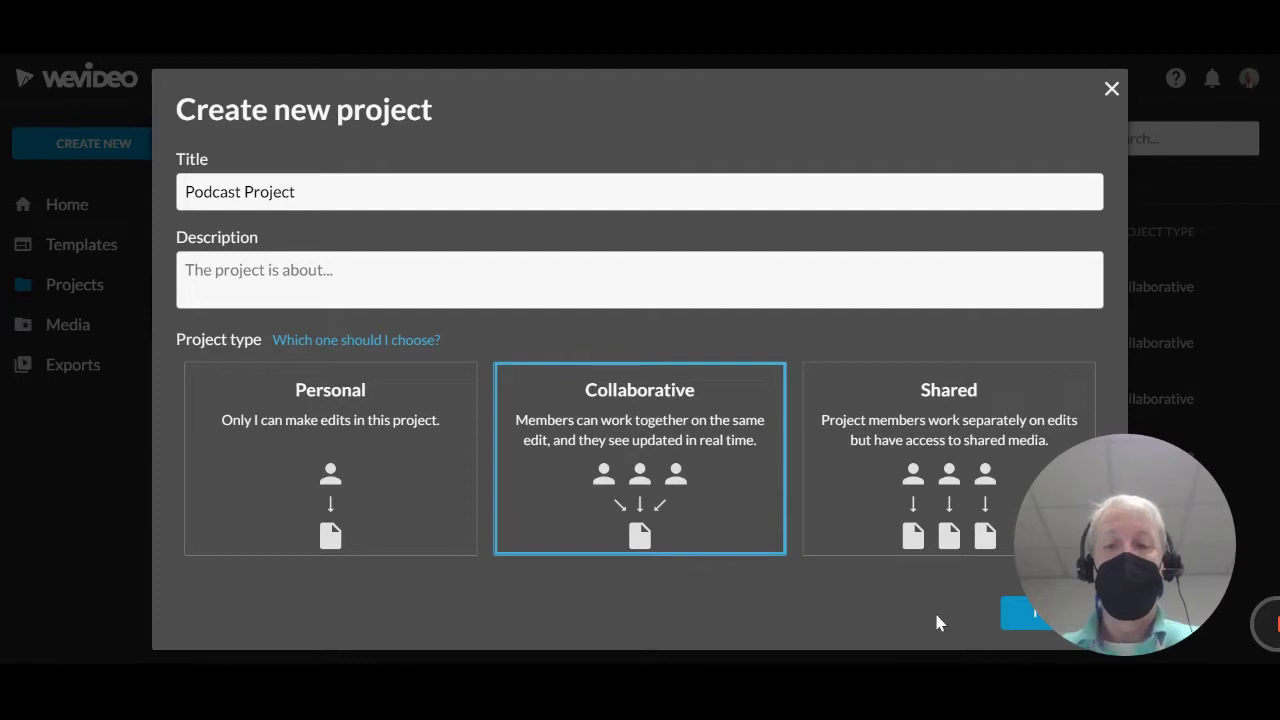
{"action": "mouse_move", "coordinate": [1020, 614]}
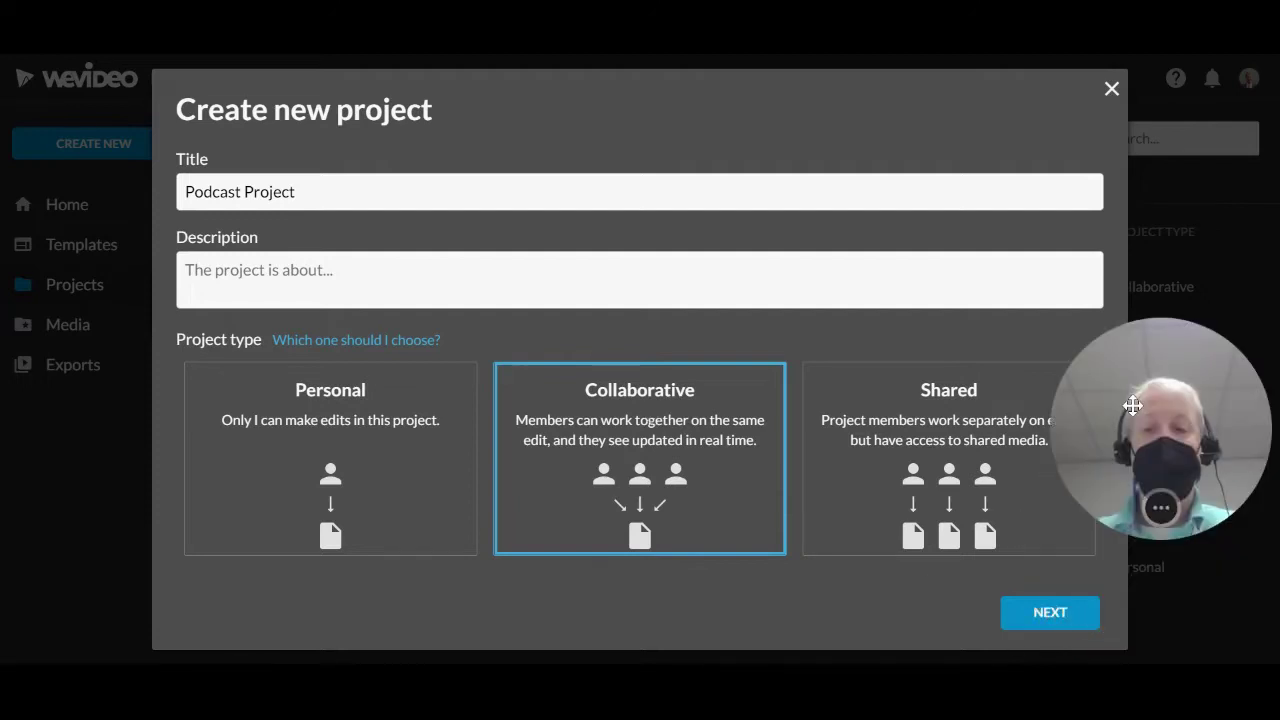
{"action": "left_click", "coordinate": [1045, 615]}
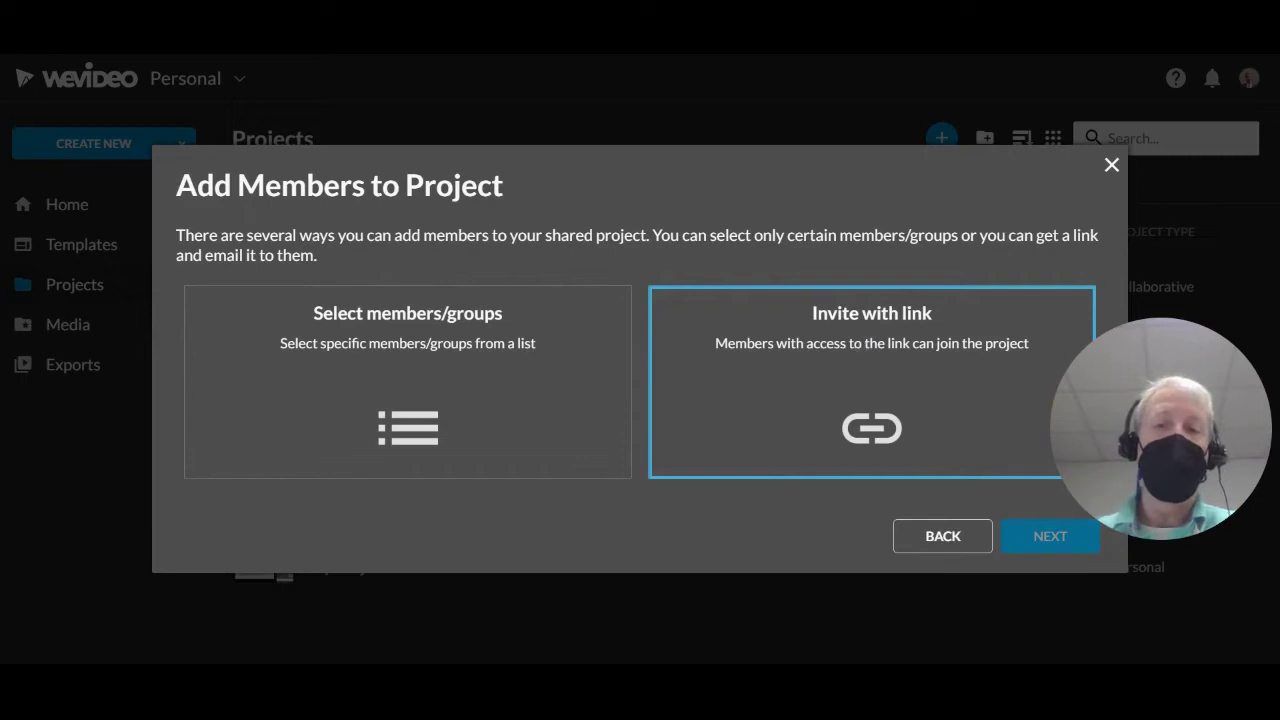
Finish creating the project with Invite with link and no added media, and start a video in it
{"action": "left_click", "coordinate": [858, 344]}
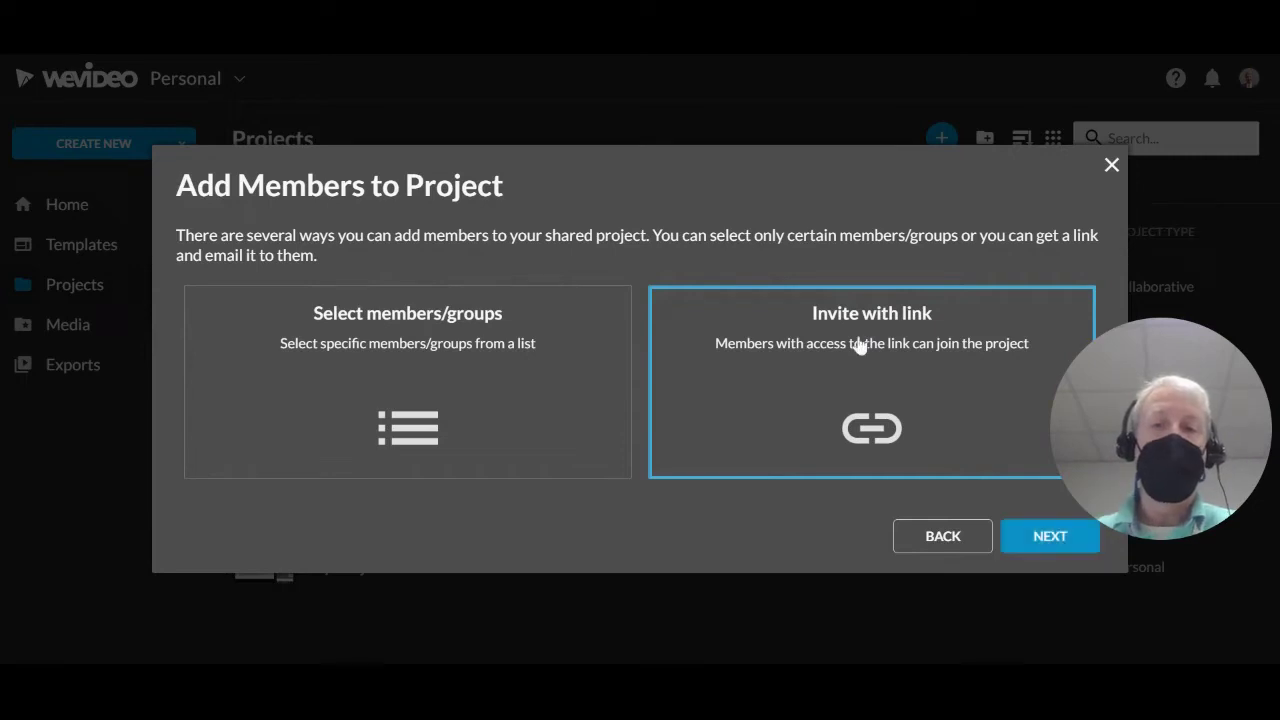
{"action": "left_click", "coordinate": [1044, 548]}
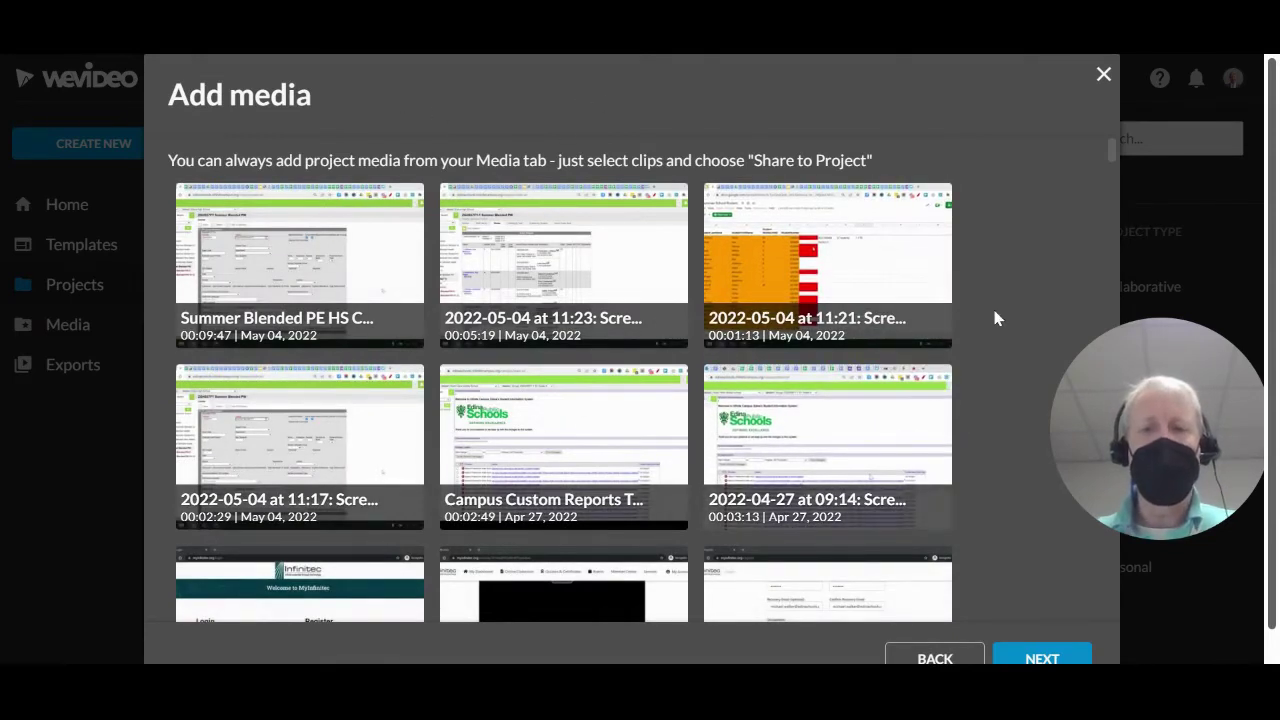
{"action": "left_click", "coordinate": [1042, 656]}
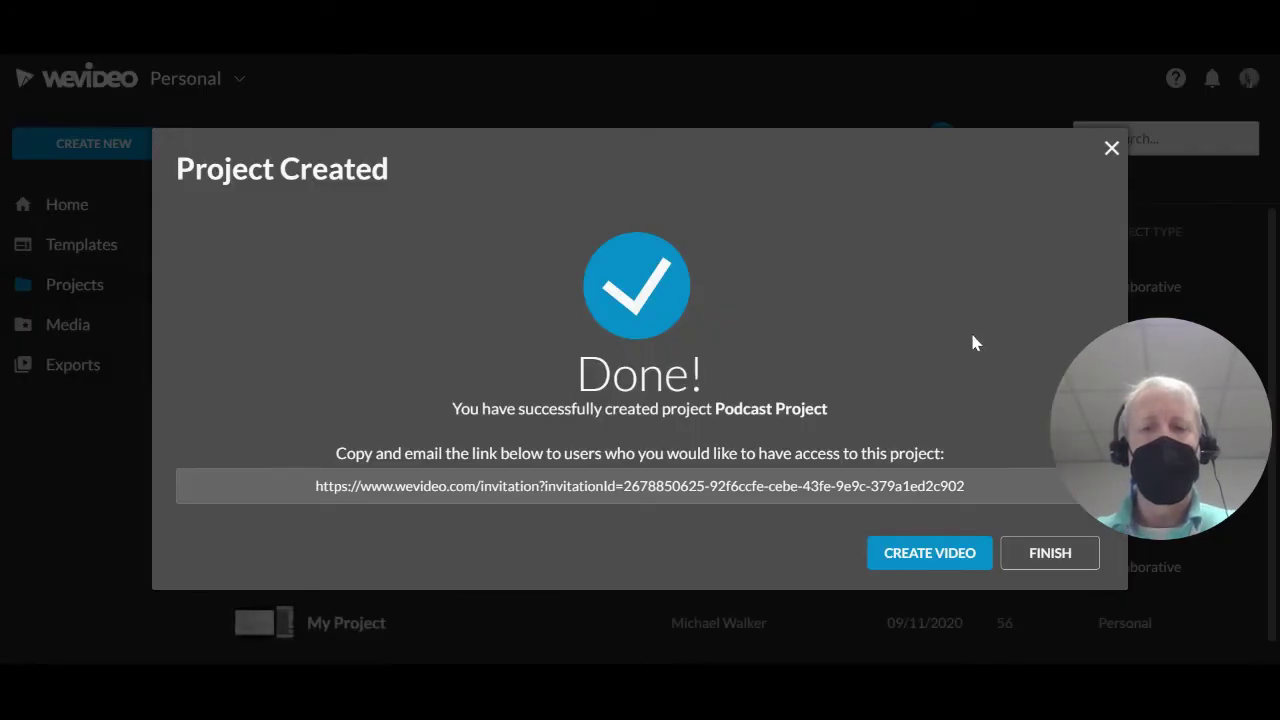
{"action": "left_click", "coordinate": [924, 560]}
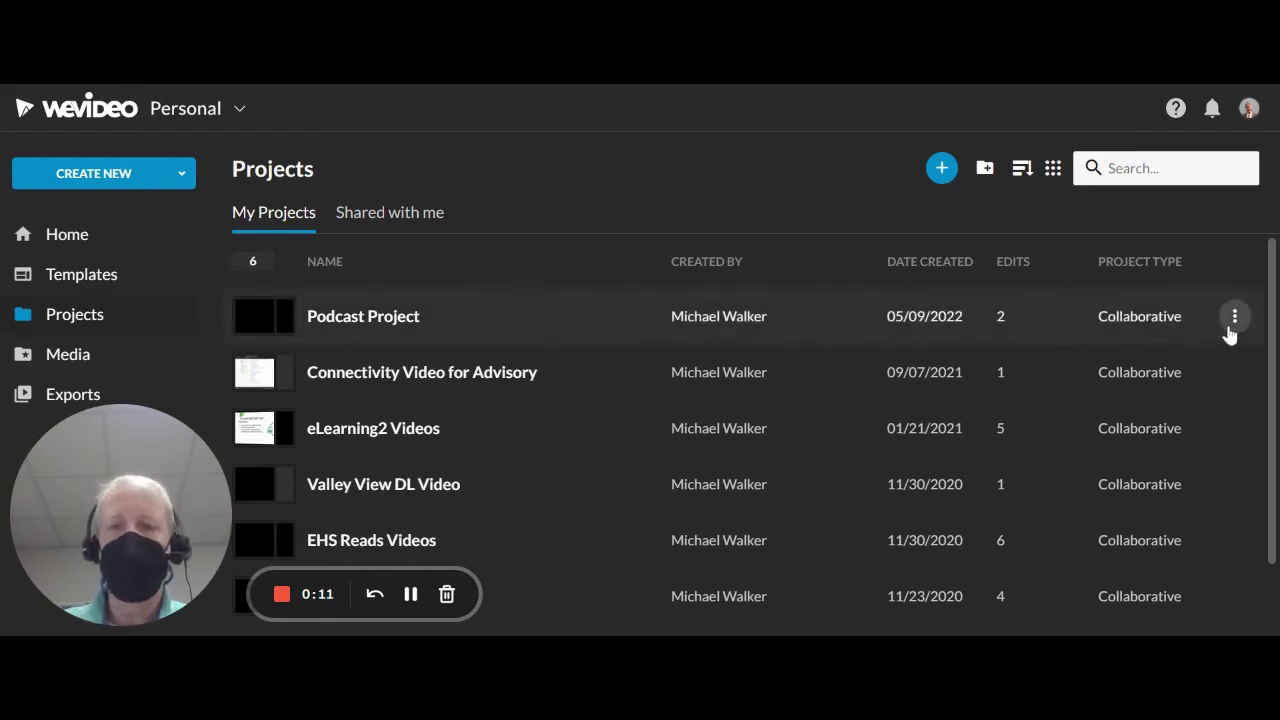
Generate an invitation link for Podcast Project, select the link and finish the invitation
{"action": "left_click", "coordinate": [1232, 326]}
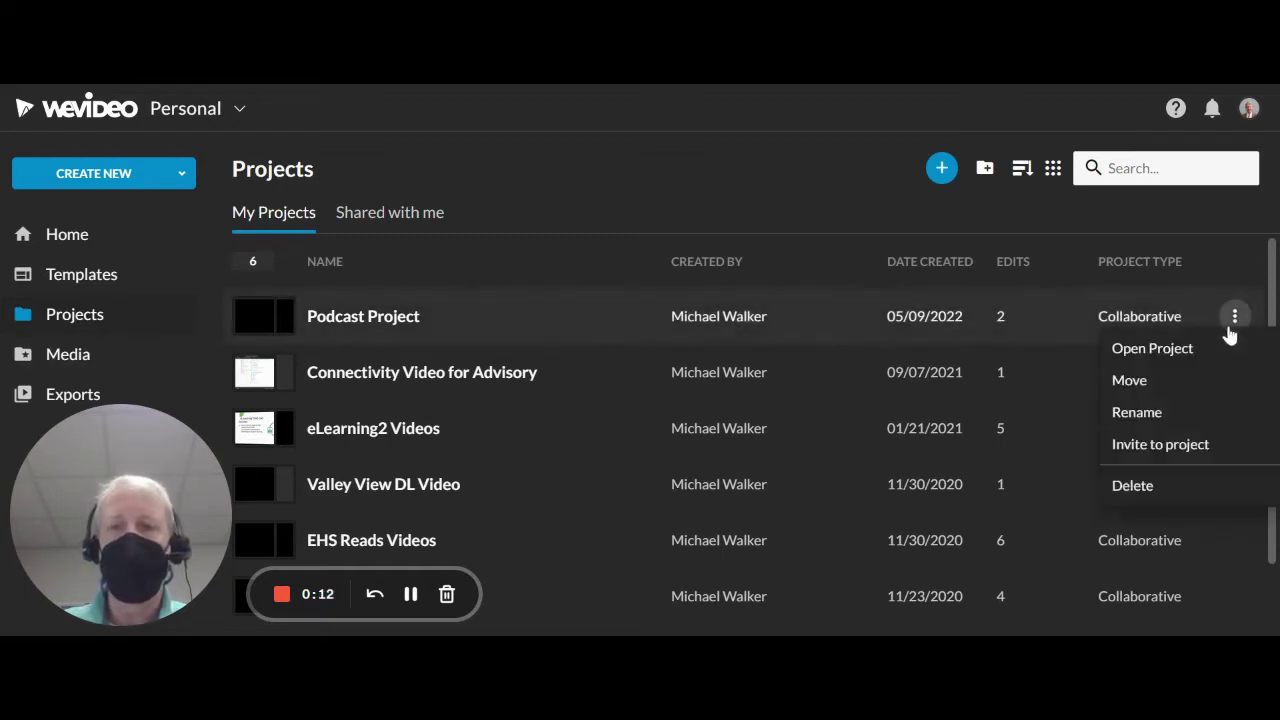
{"action": "left_click", "coordinate": [1194, 449]}
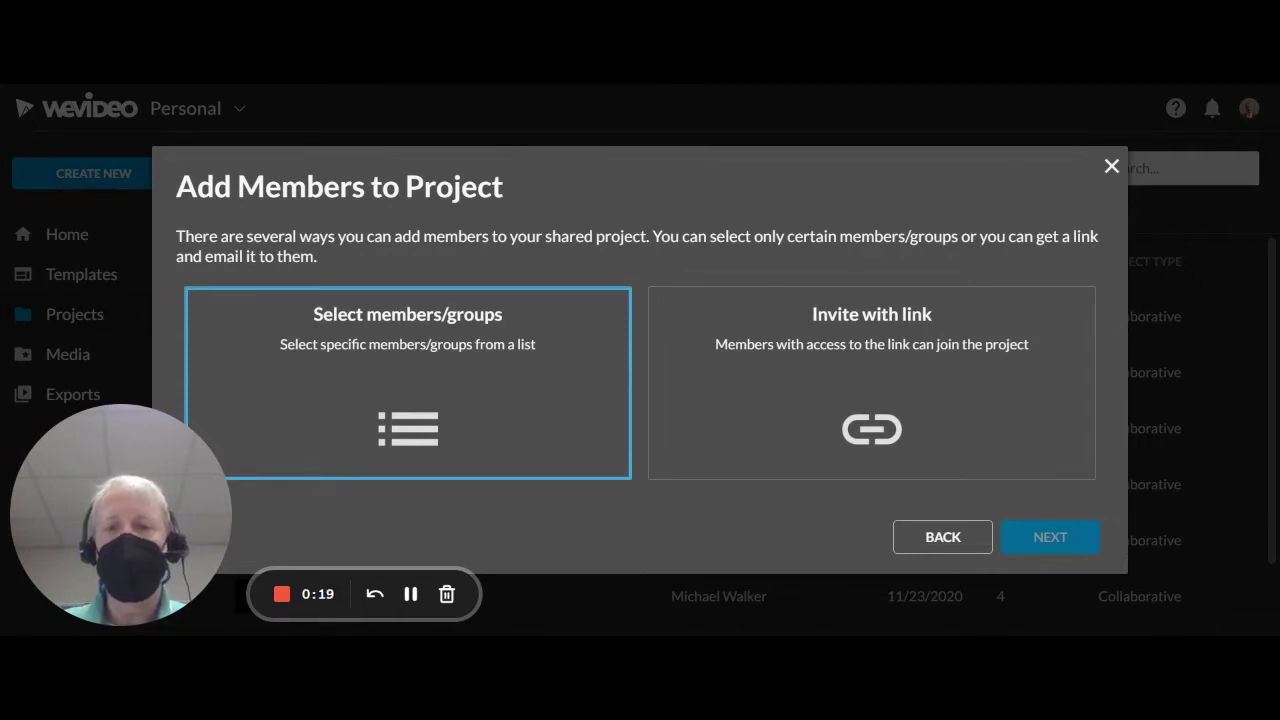
{"action": "left_click", "coordinate": [862, 440]}
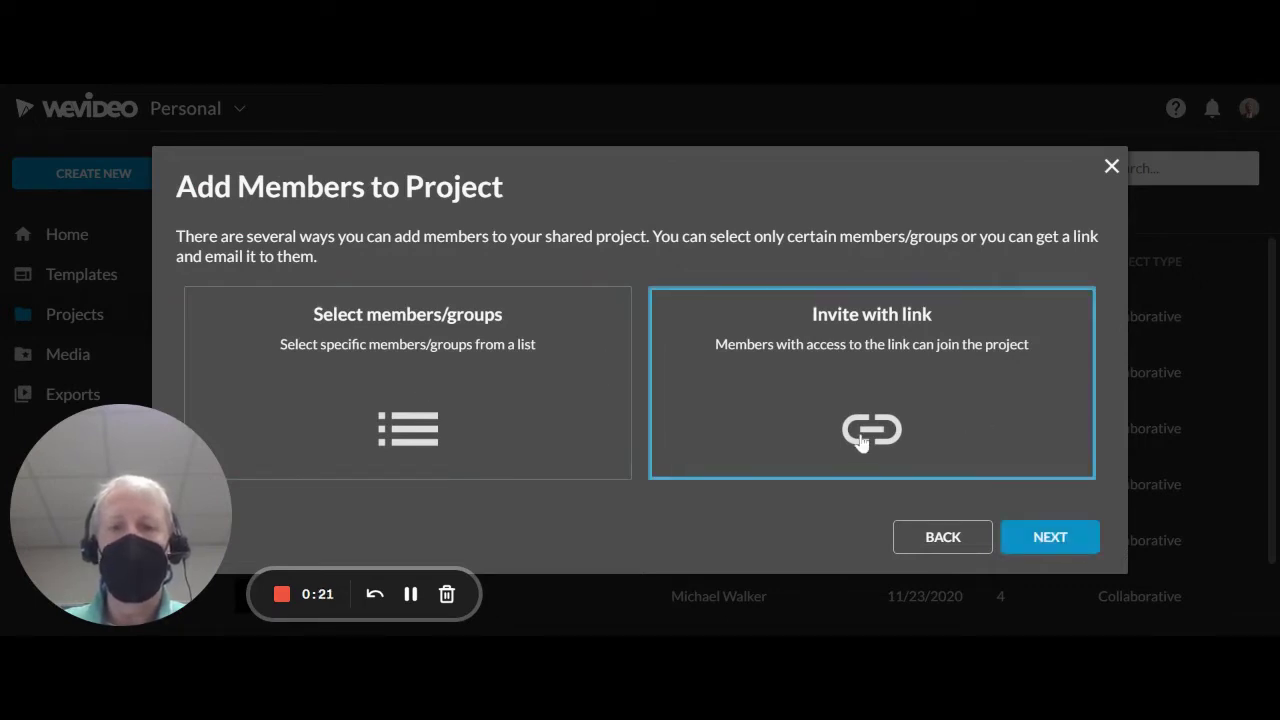
{"action": "left_click", "coordinate": [1050, 537]}
{"action": "left_click", "coordinate": [640, 331]}
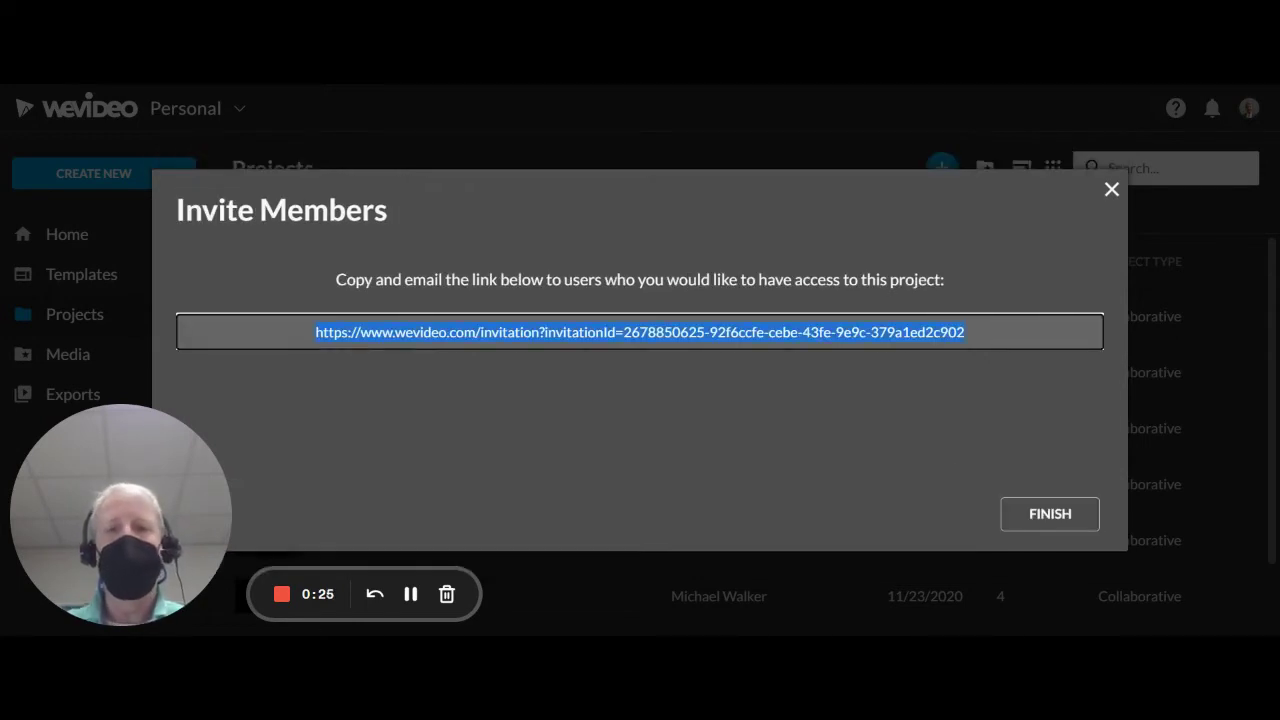
{"action": "left_click", "coordinate": [1030, 512]}
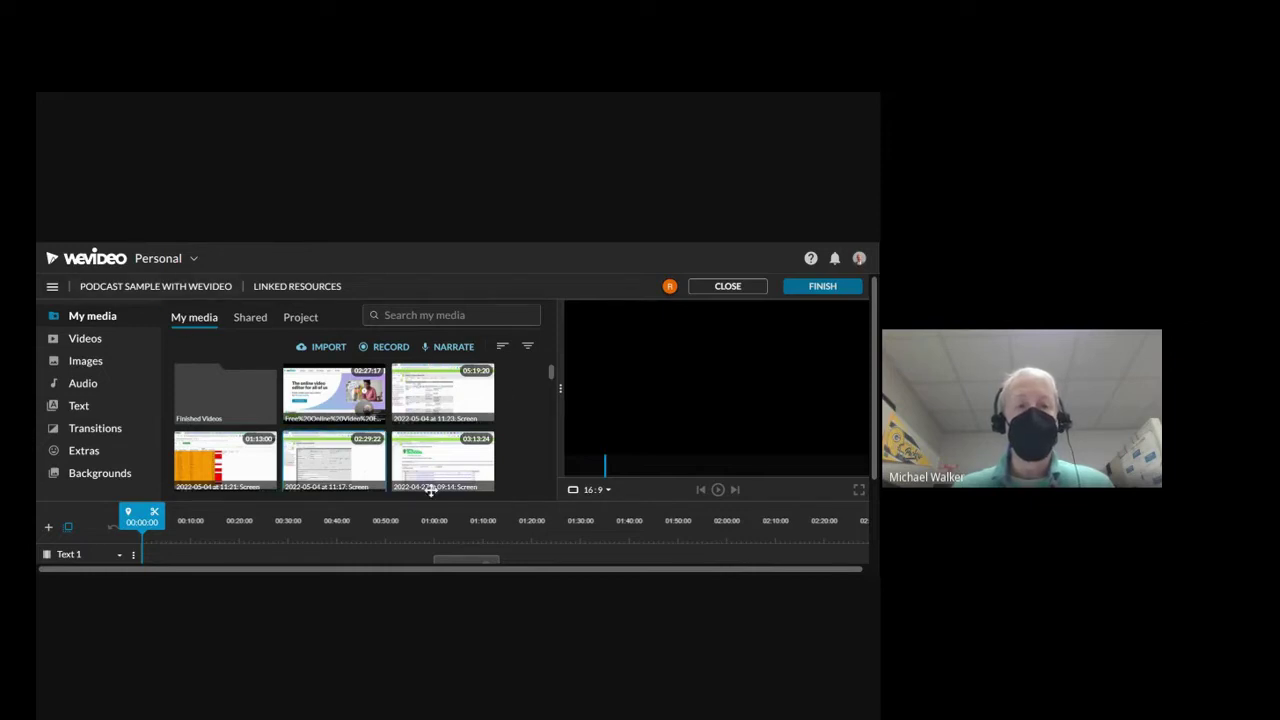
Record a voiceover narration about 1:18 long for the Linked Resources edit
{"action": "scroll", "coordinate": [271, 542], "scroll_direction": "down", "scroll_amount": 3}
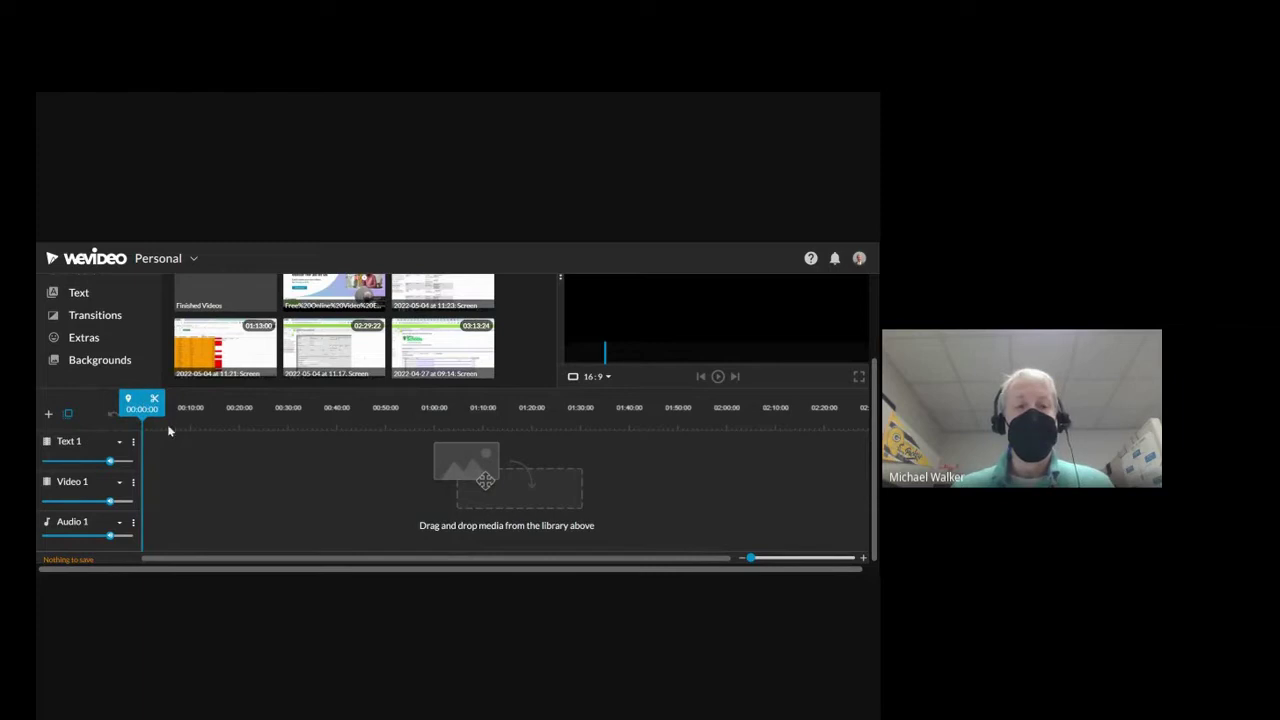
{"action": "scroll", "coordinate": [322, 448], "scroll_direction": "up", "scroll_amount": 3}
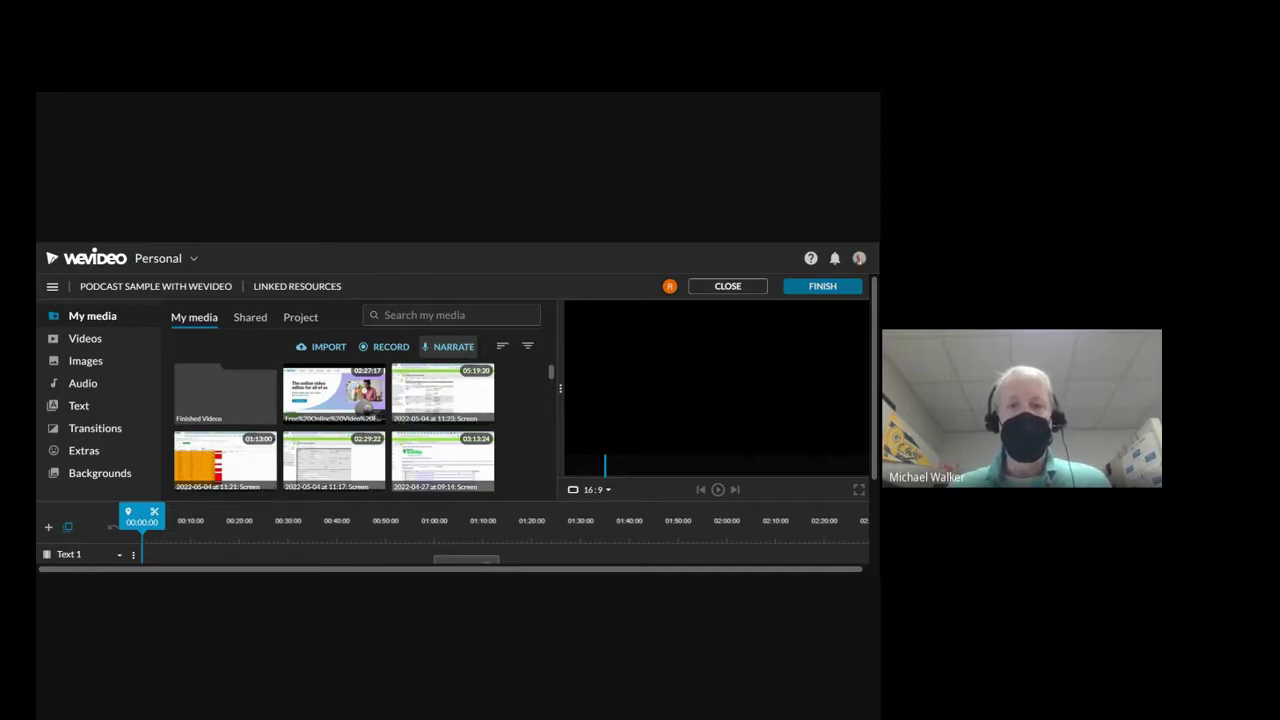
{"action": "left_click", "coordinate": [449, 355]}
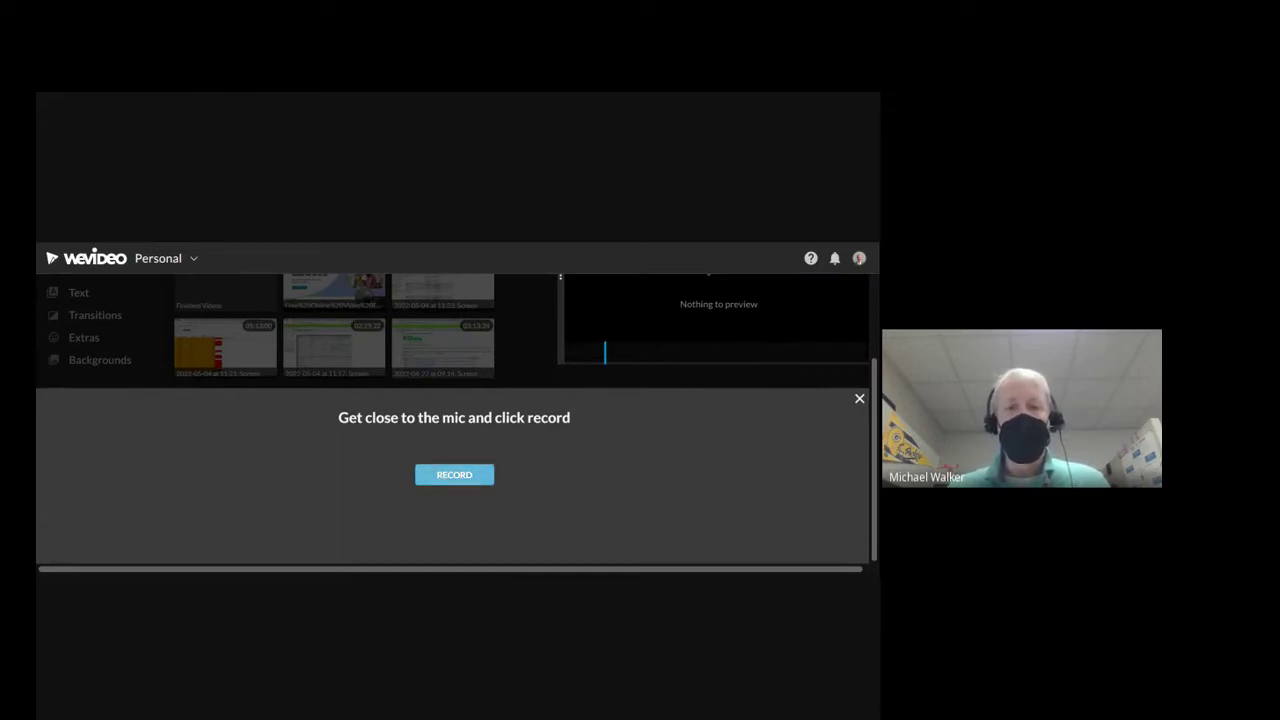
{"action": "left_click", "coordinate": [446, 478]}
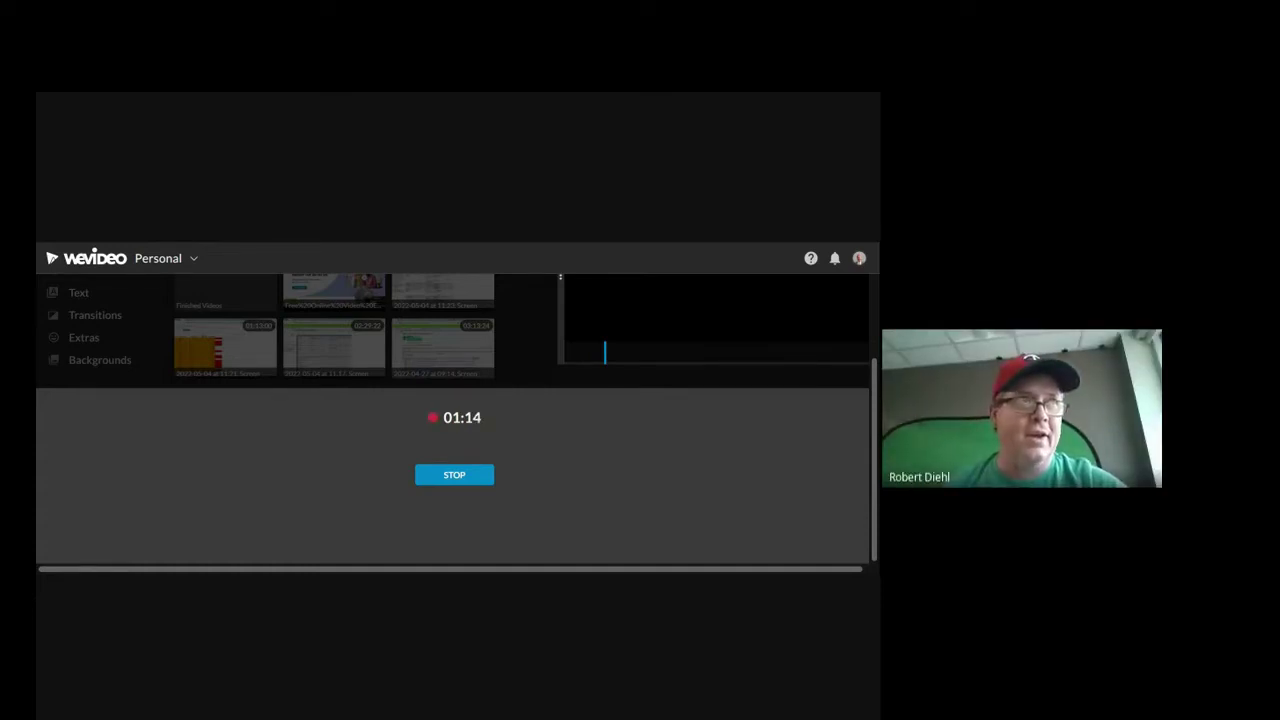
{"action": "left_click", "coordinate": [463, 482]}
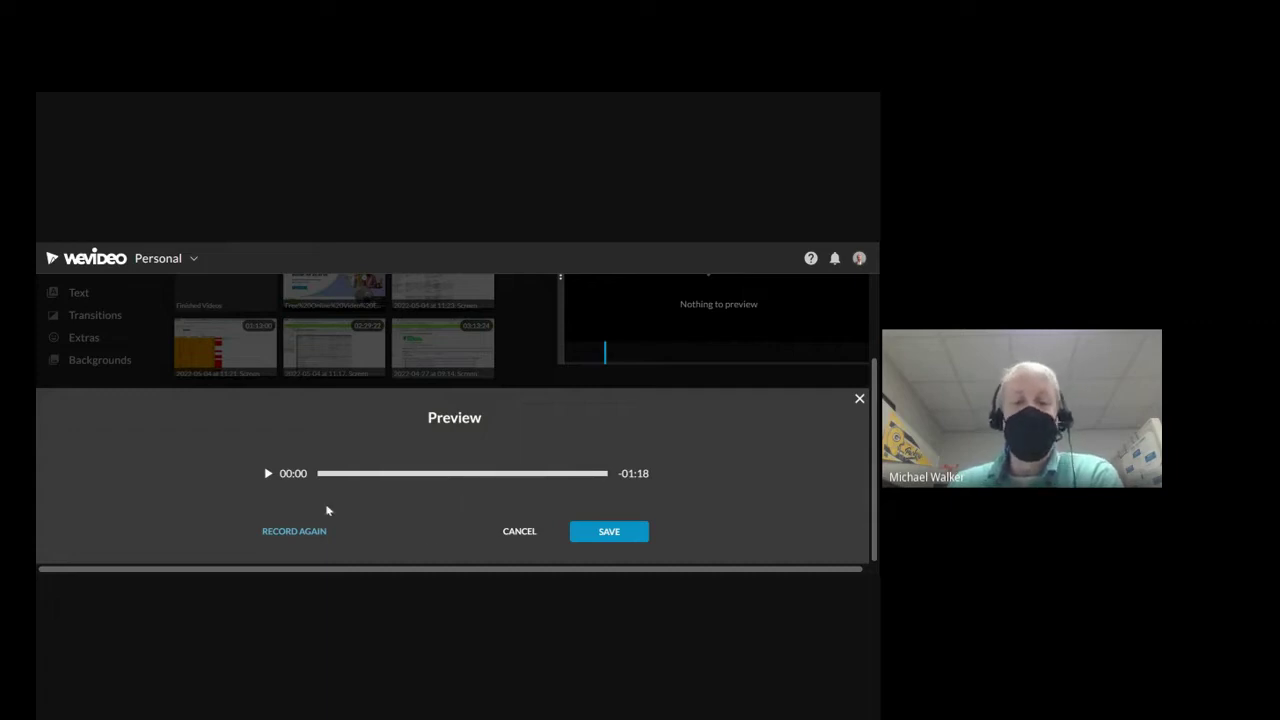
Preview the first seconds of the recorded narration and save it to the timeline
{"action": "left_click", "coordinate": [265, 475]}
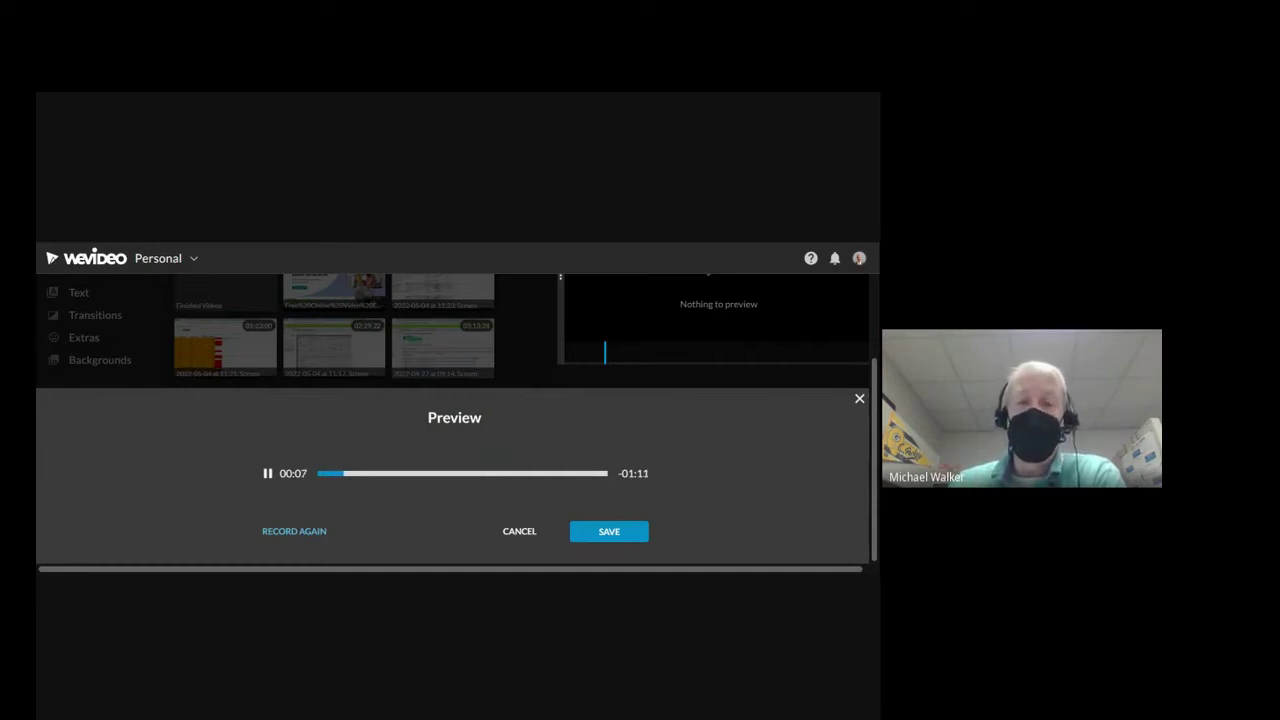
{"action": "left_click", "coordinate": [267, 474]}
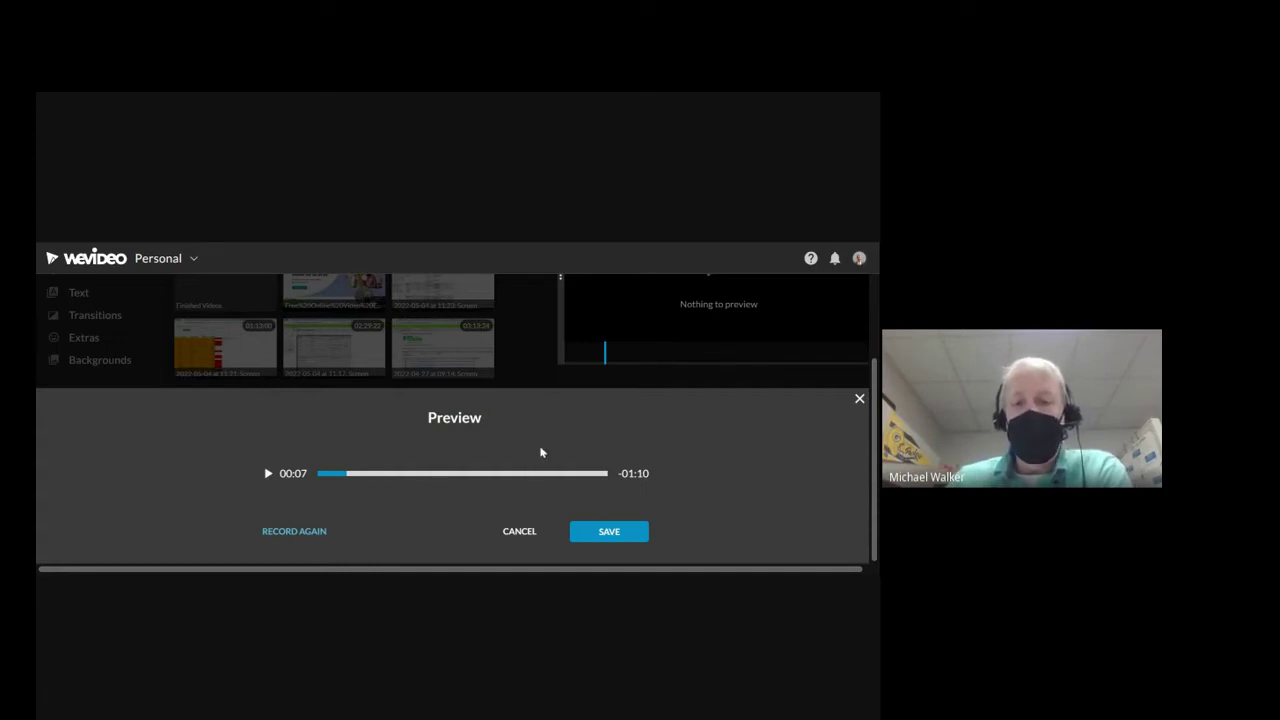
{"action": "left_click", "coordinate": [614, 532]}
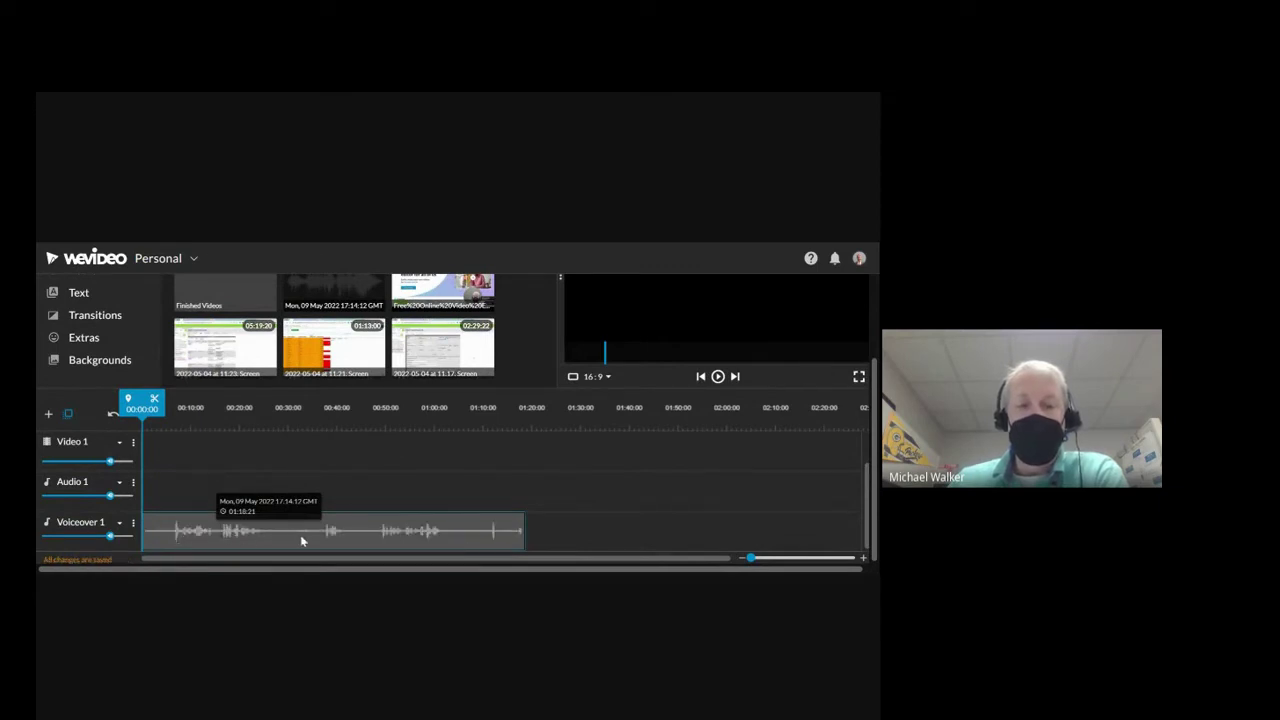
Split off and delete about the first 5 seconds of the voiceover, and shift the remaining clip to start at about 2 seconds
{"action": "left_click_drag", "start_coordinate": [140, 412], "coordinate": [165, 428]}
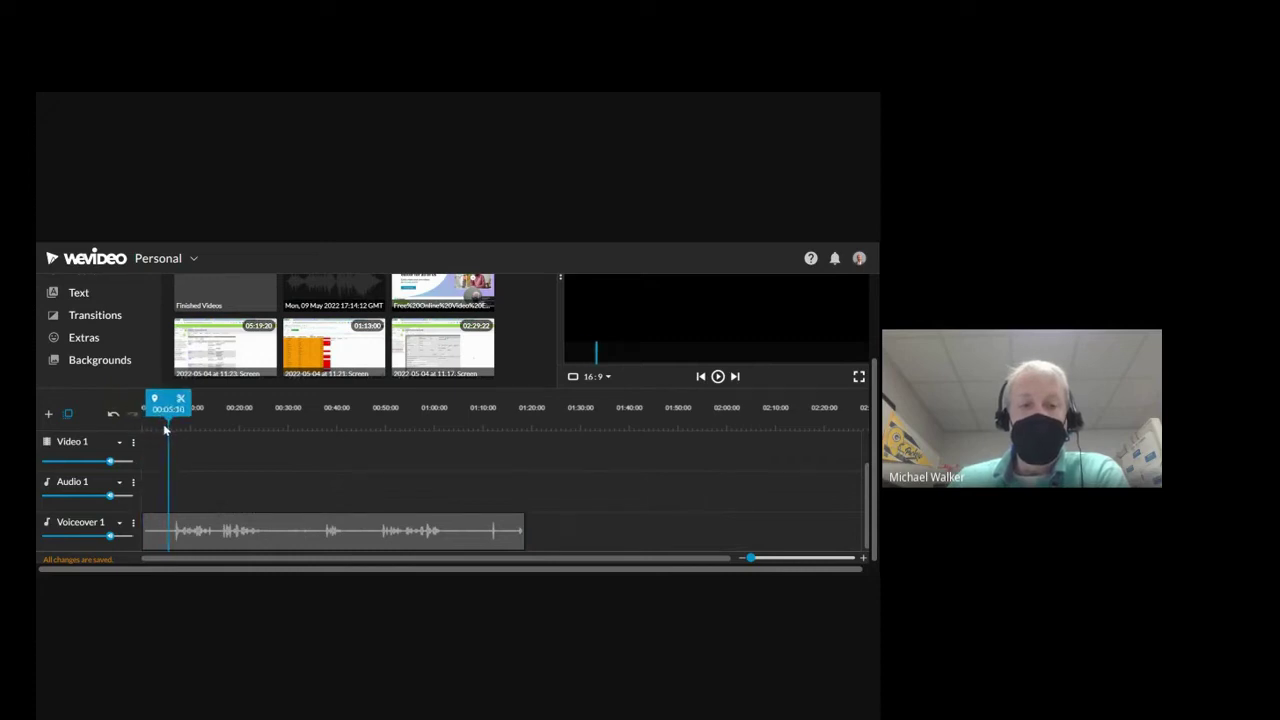
{"action": "left_click", "coordinate": [182, 401]}
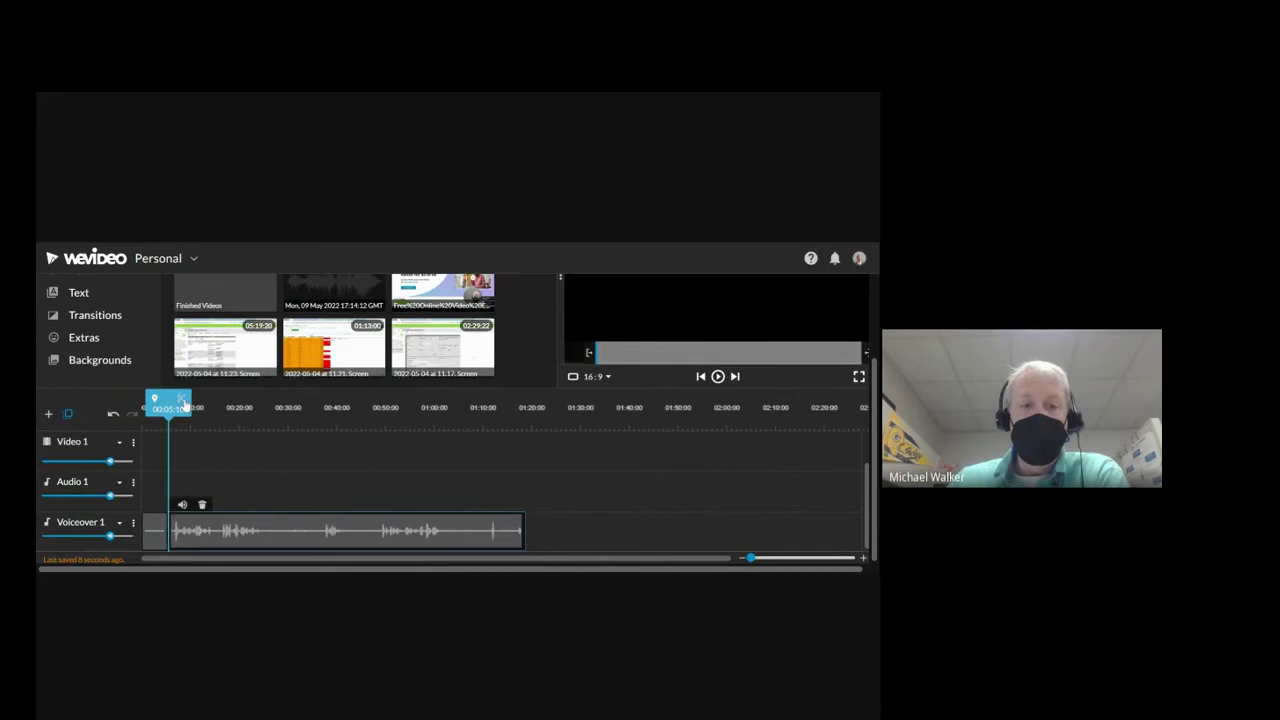
{"action": "left_click", "coordinate": [151, 522]}
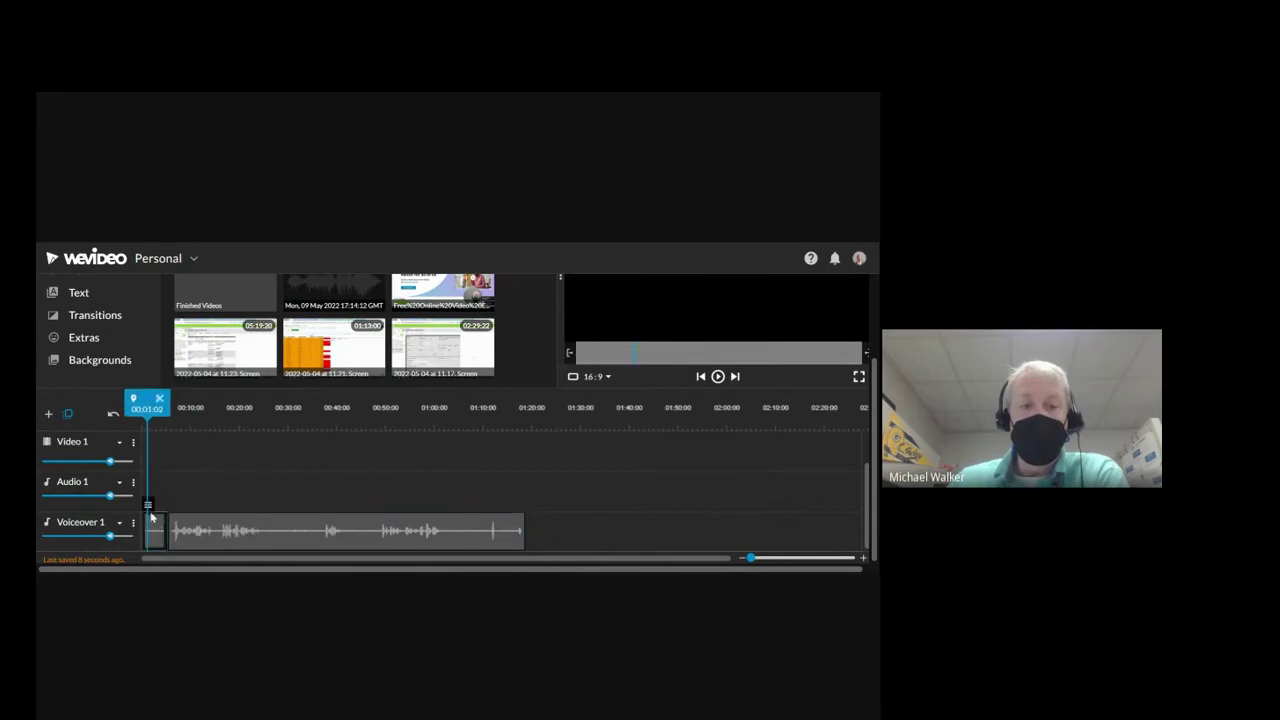
{"action": "mouse_move", "coordinate": [152, 510]}
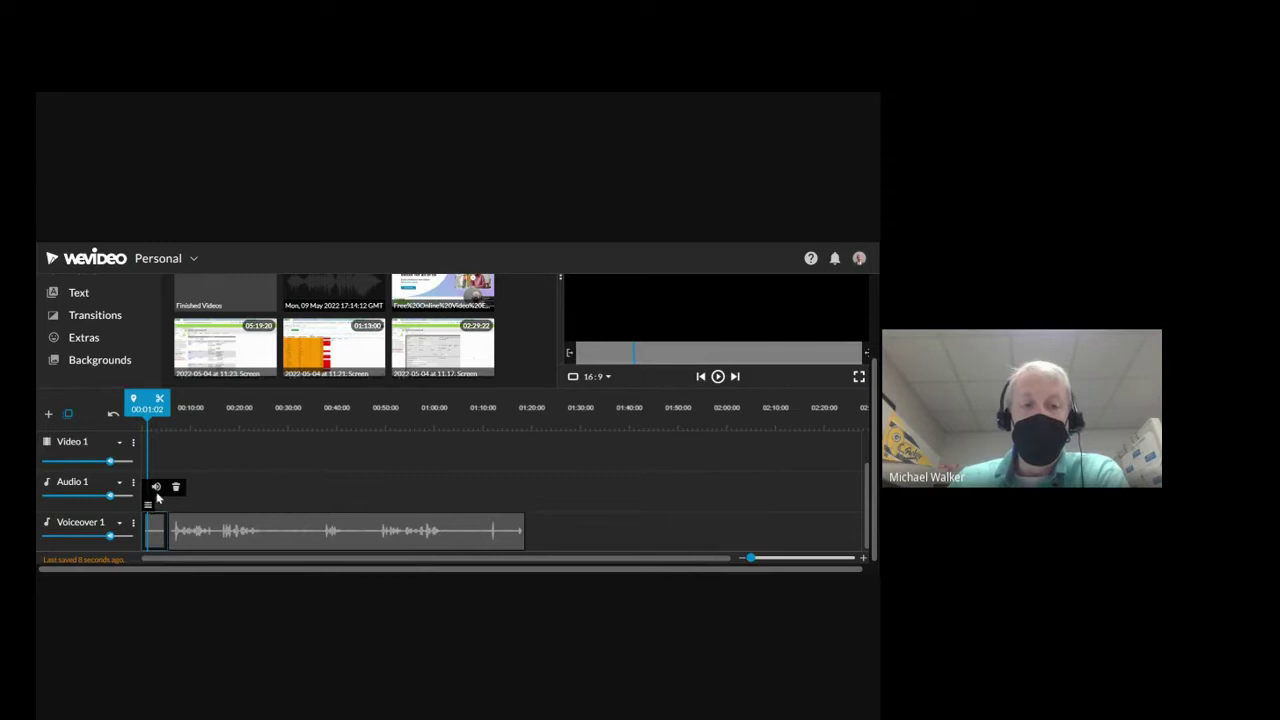
{"action": "left_click", "coordinate": [176, 487]}
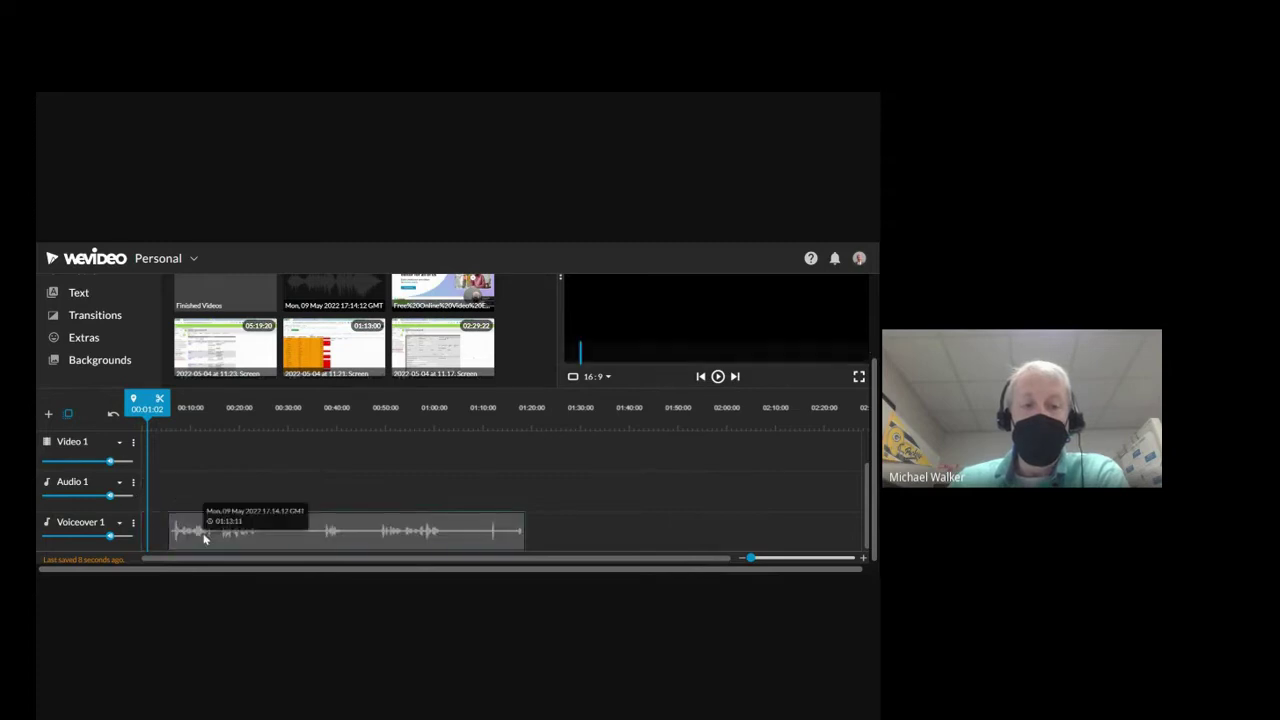
{"action": "left_click_drag", "start_coordinate": [203, 538], "coordinate": [190, 534]}
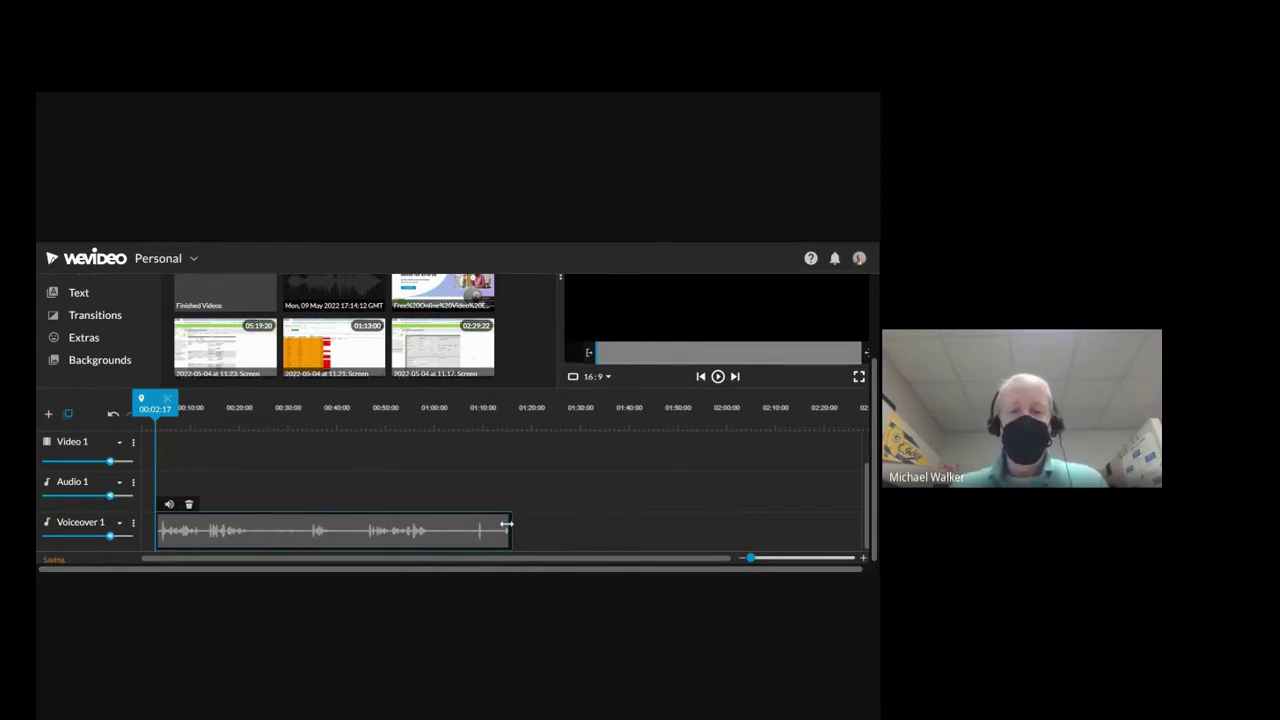
Set the podcast's export to audio only, public and also saved to Google Drive, then return to the editor without exporting
{"action": "scroll", "coordinate": [584, 530], "scroll_direction": "up", "scroll_amount": 1}
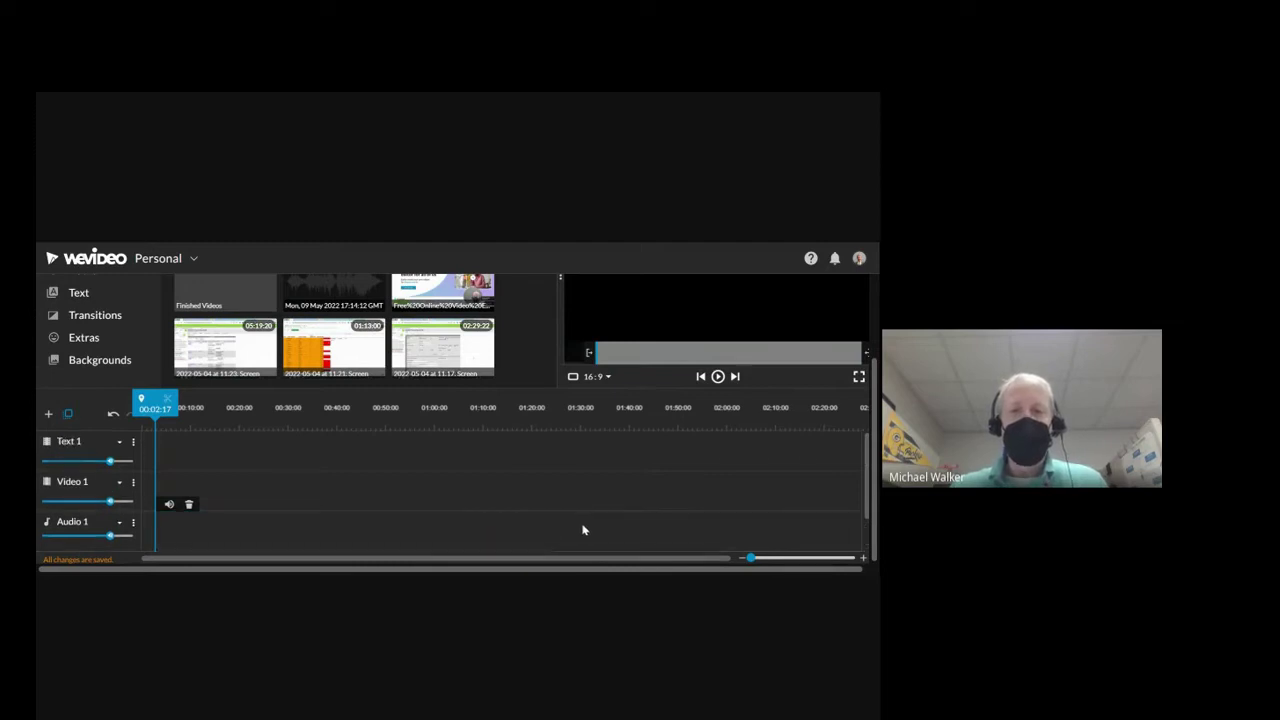
{"action": "scroll", "coordinate": [659, 345], "scroll_direction": "up", "scroll_amount": 2}
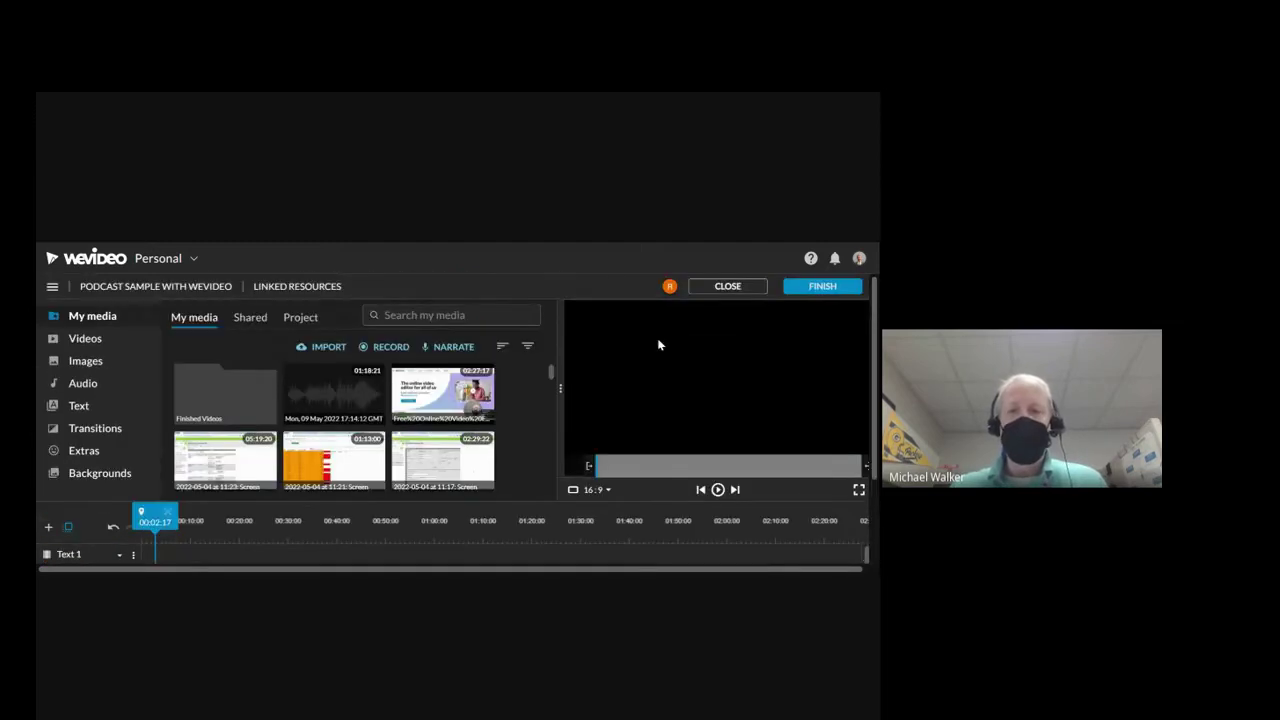
{"action": "left_click", "coordinate": [822, 288]}
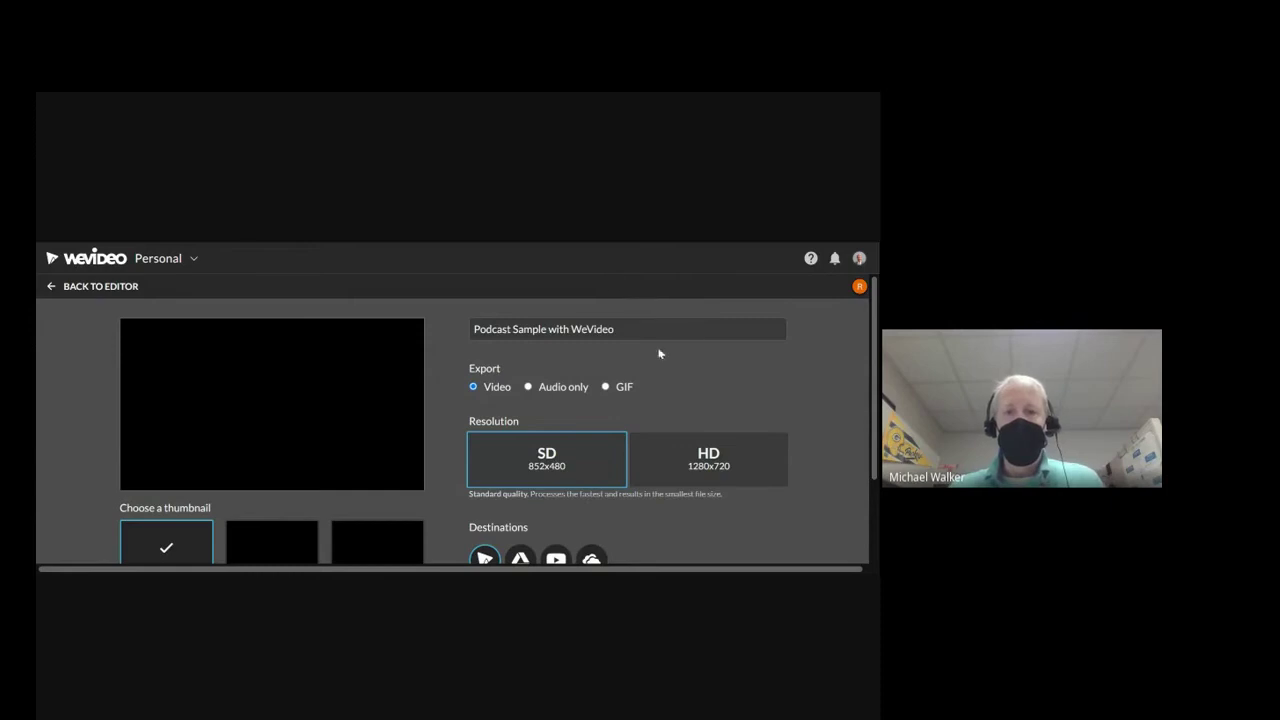
{"action": "left_click", "coordinate": [528, 386]}
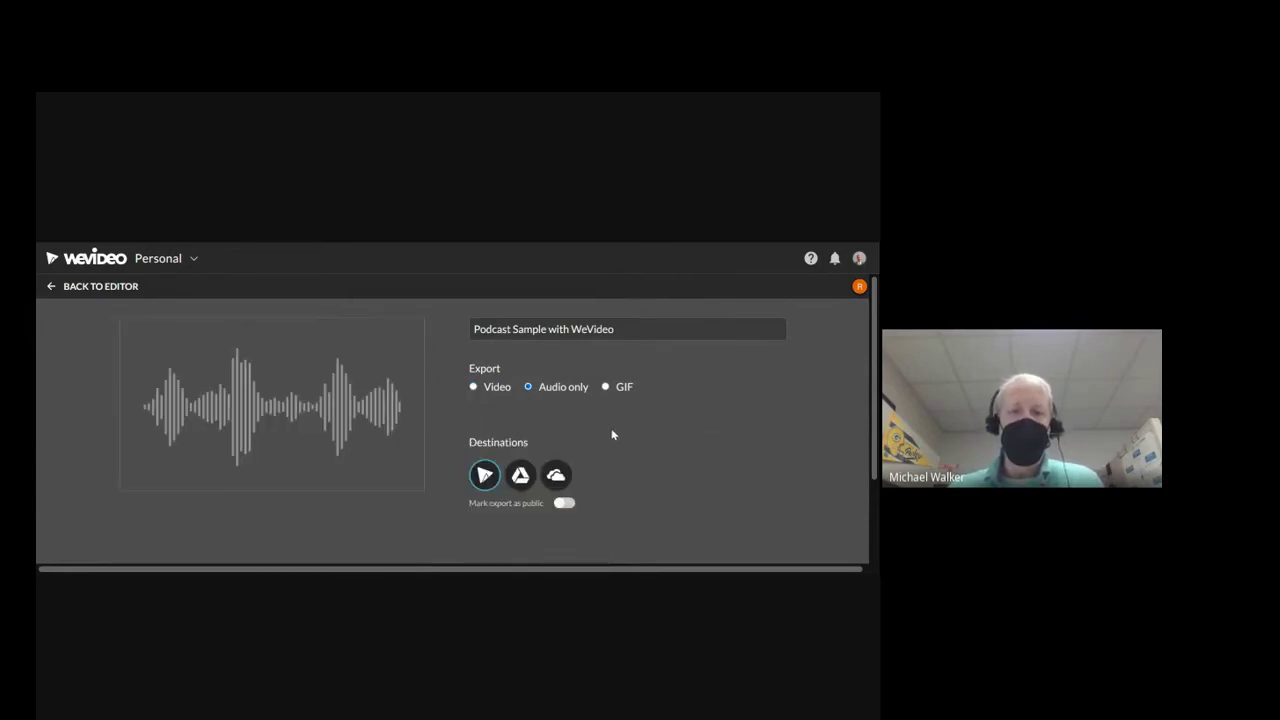
{"action": "left_click", "coordinate": [566, 505]}
{"action": "left_click", "coordinate": [507, 474]}
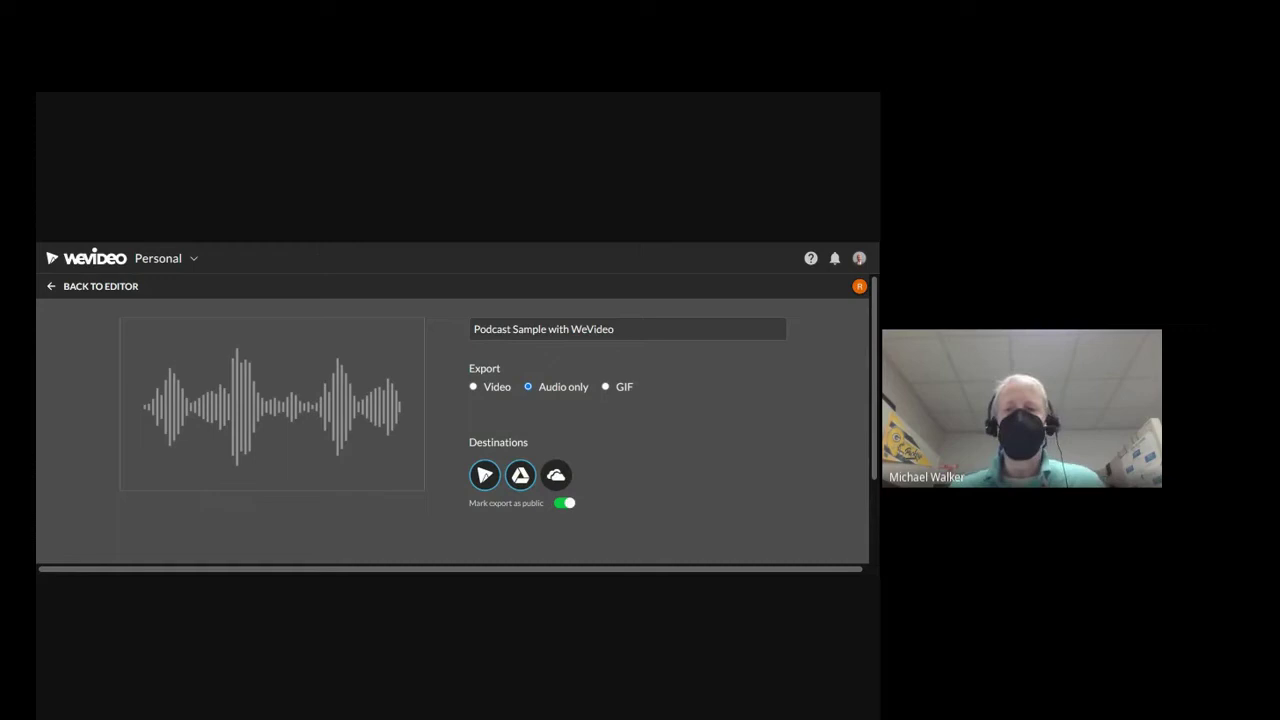
{"action": "scroll", "coordinate": [645, 472], "scroll_direction": "down", "scroll_amount": 2}
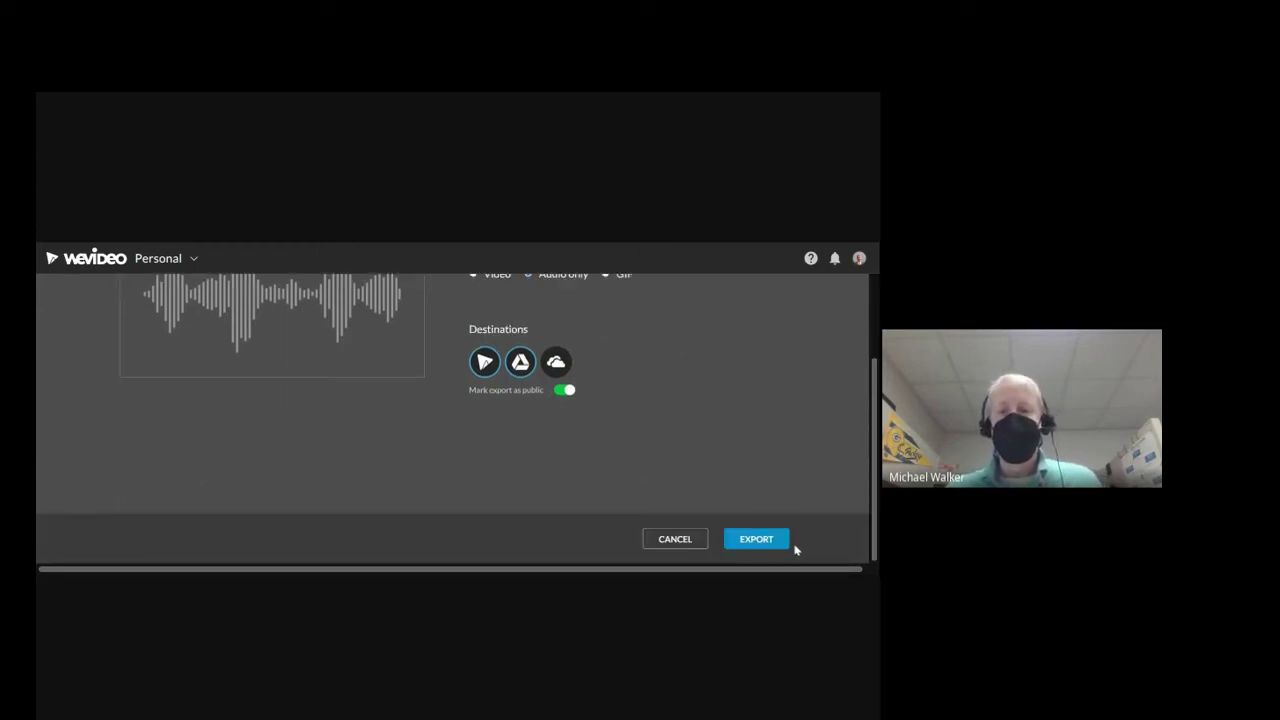
{"action": "scroll", "coordinate": [688, 458], "scroll_direction": "up", "scroll_amount": 2}
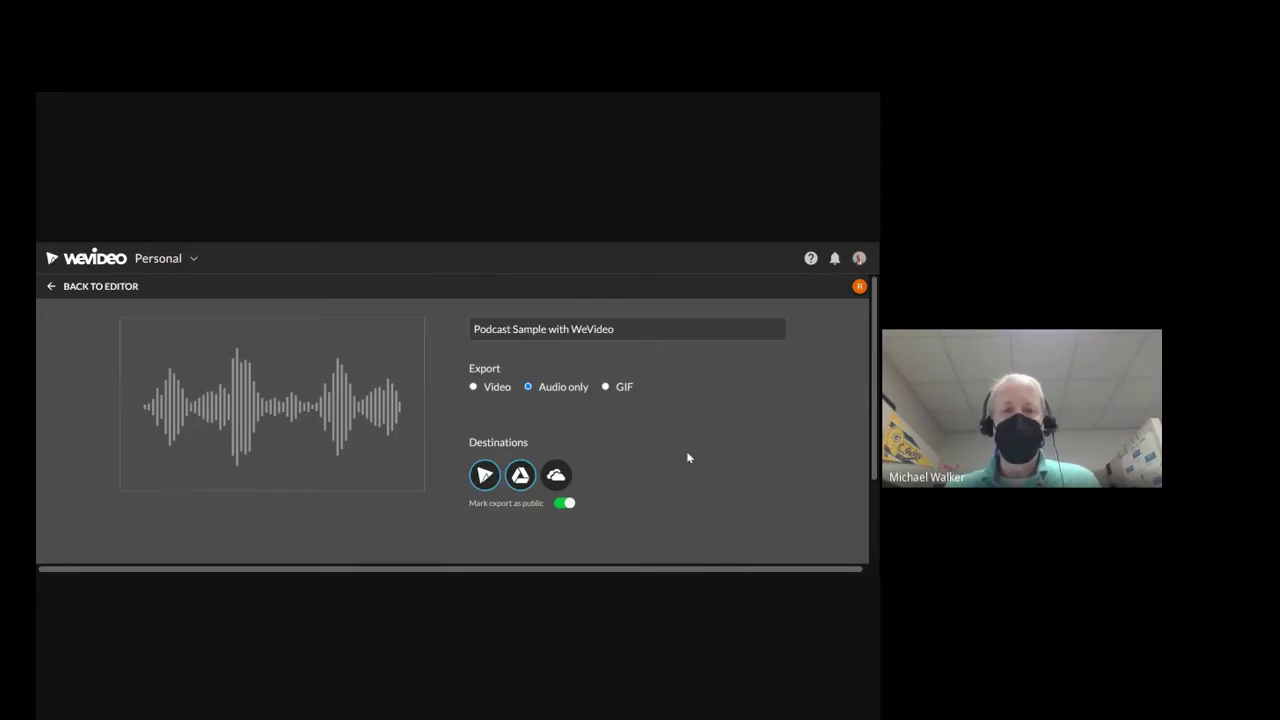
{"action": "left_click", "coordinate": [51, 288]}
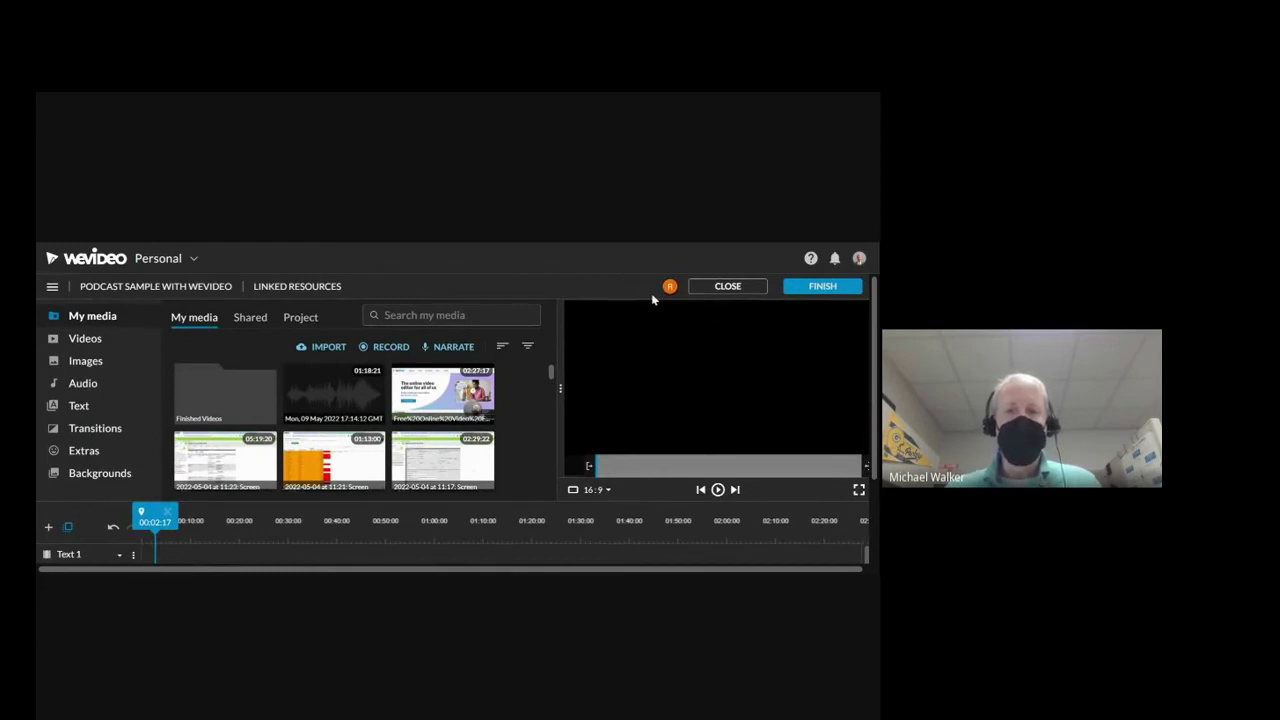
{"action": "scroll", "coordinate": [642, 445], "scroll_direction": "down", "scroll_amount": 1}
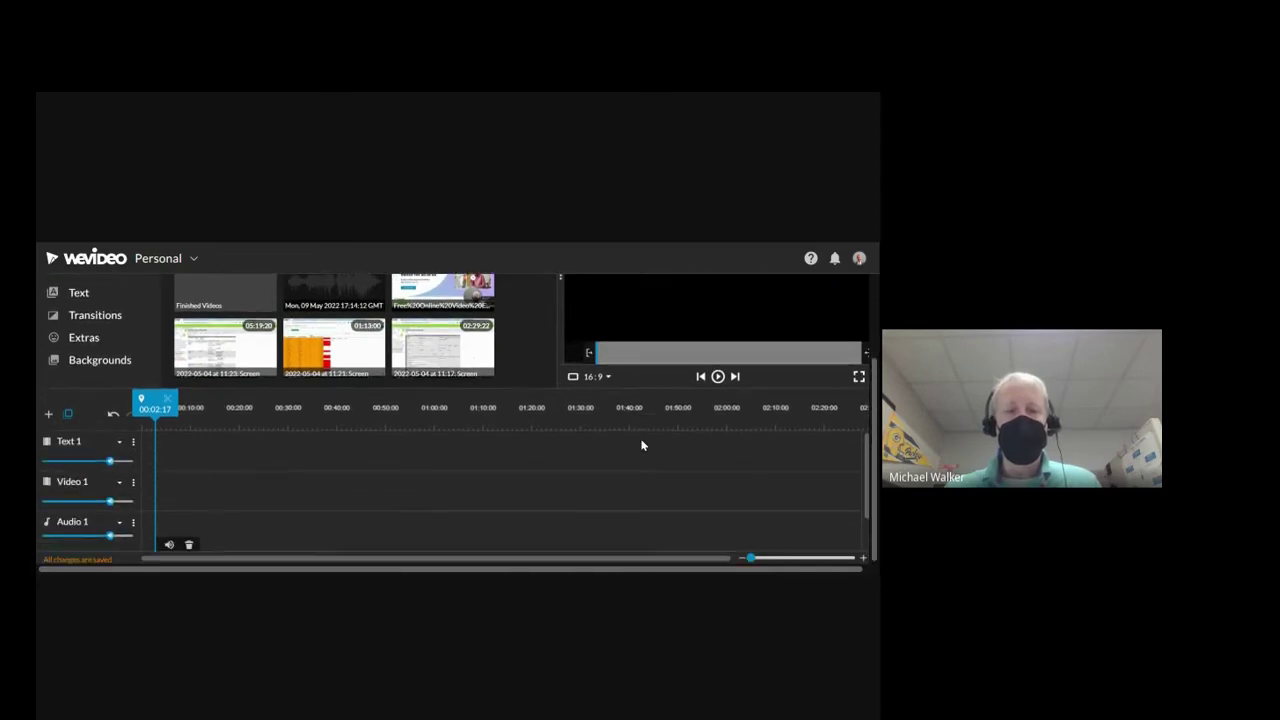
{"action": "scroll", "coordinate": [642, 445], "scroll_direction": "down", "scroll_amount": 1}
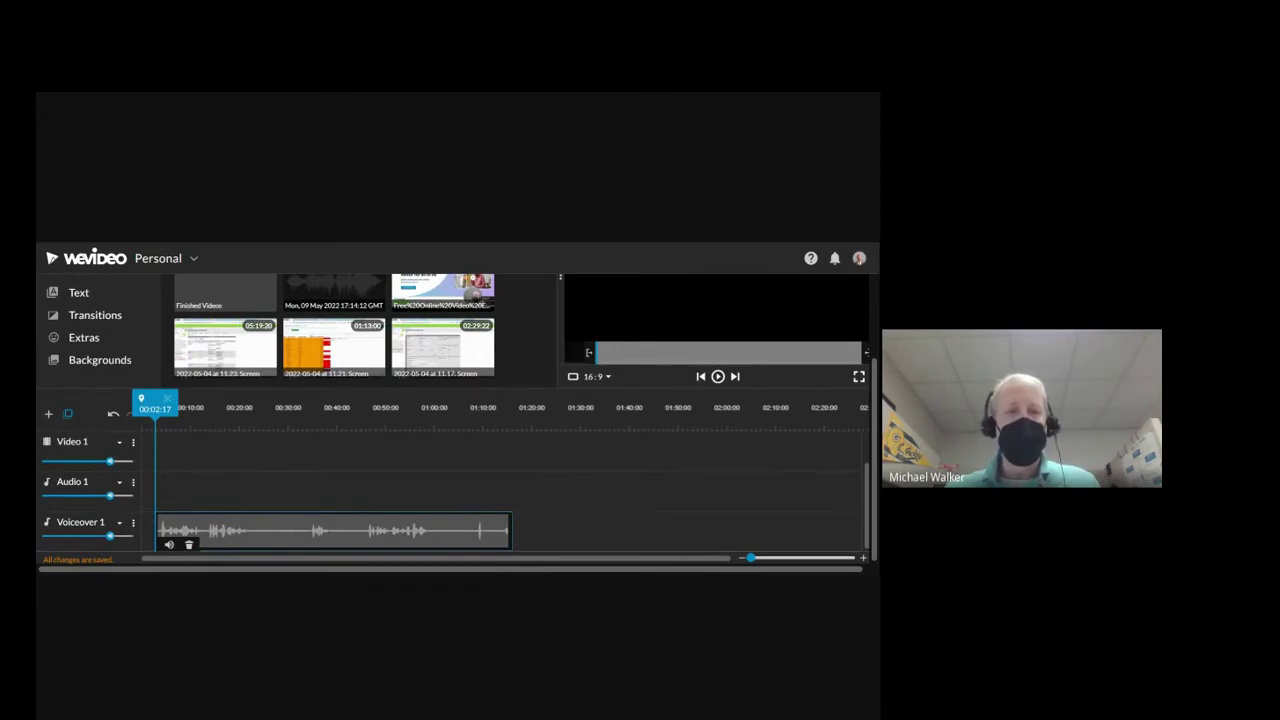
{"action": "scroll", "coordinate": [335, 326], "scroll_direction": "down", "scroll_amount": 1}
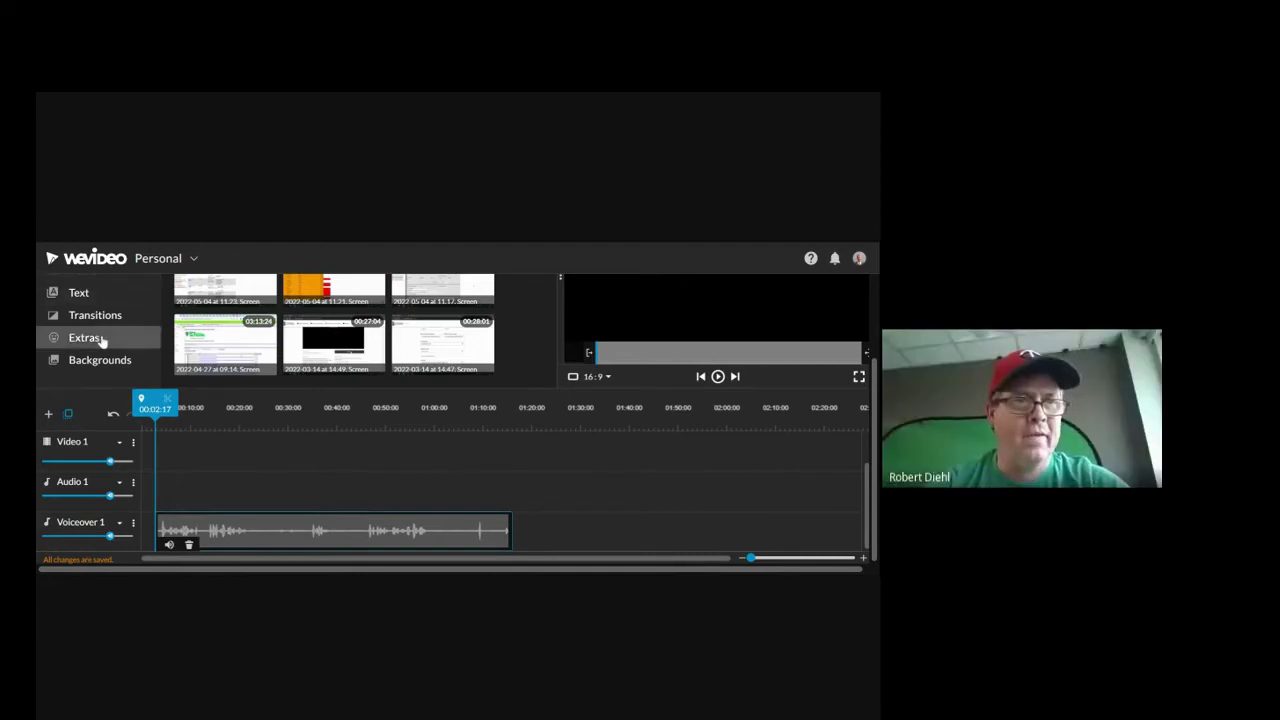
{"action": "scroll", "coordinate": [440, 330], "scroll_direction": "up", "scroll_amount": 2}
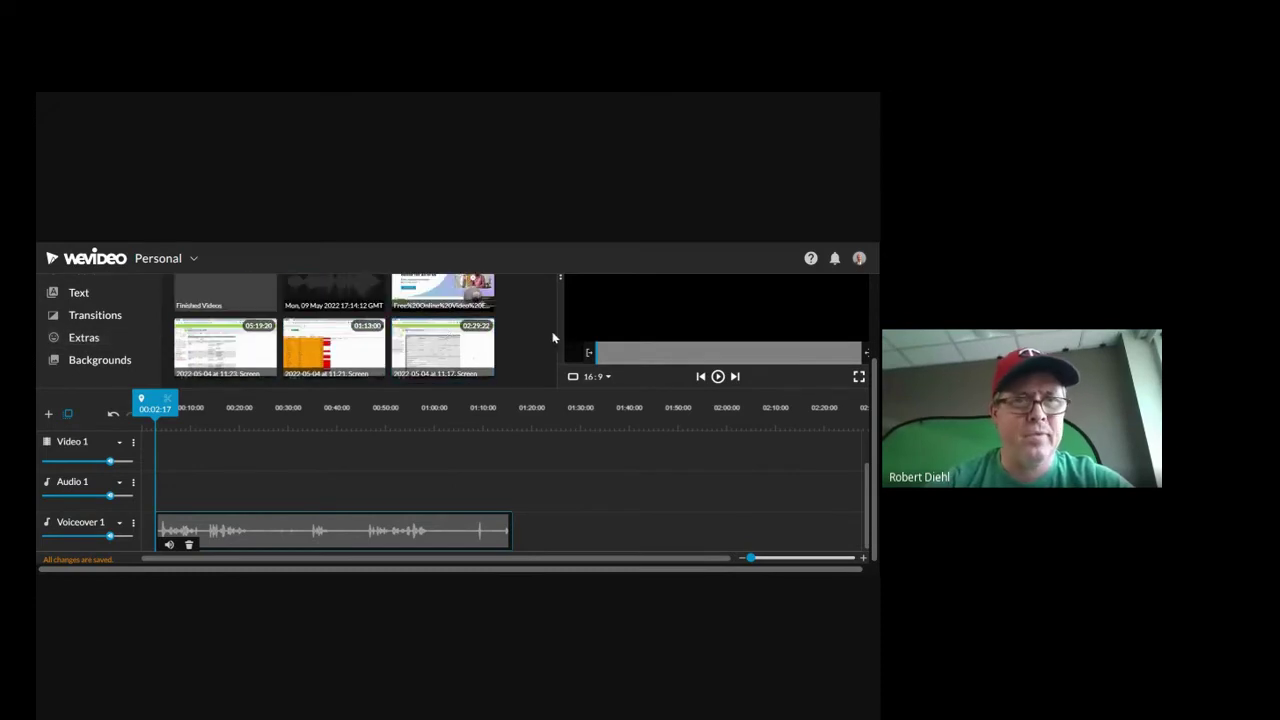
{"action": "scroll", "coordinate": [553, 338], "scroll_direction": "up", "scroll_amount": 2}
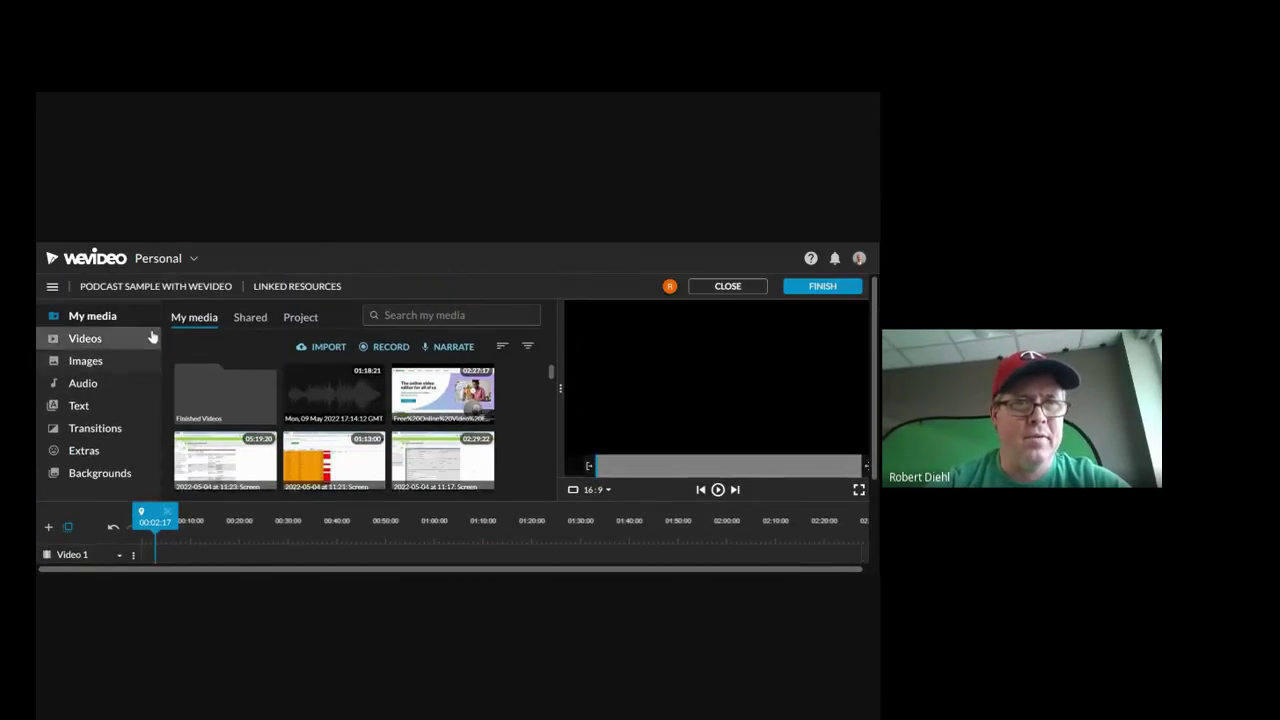
{"action": "scroll", "coordinate": [528, 465], "scroll_direction": "down", "scroll_amount": 3}
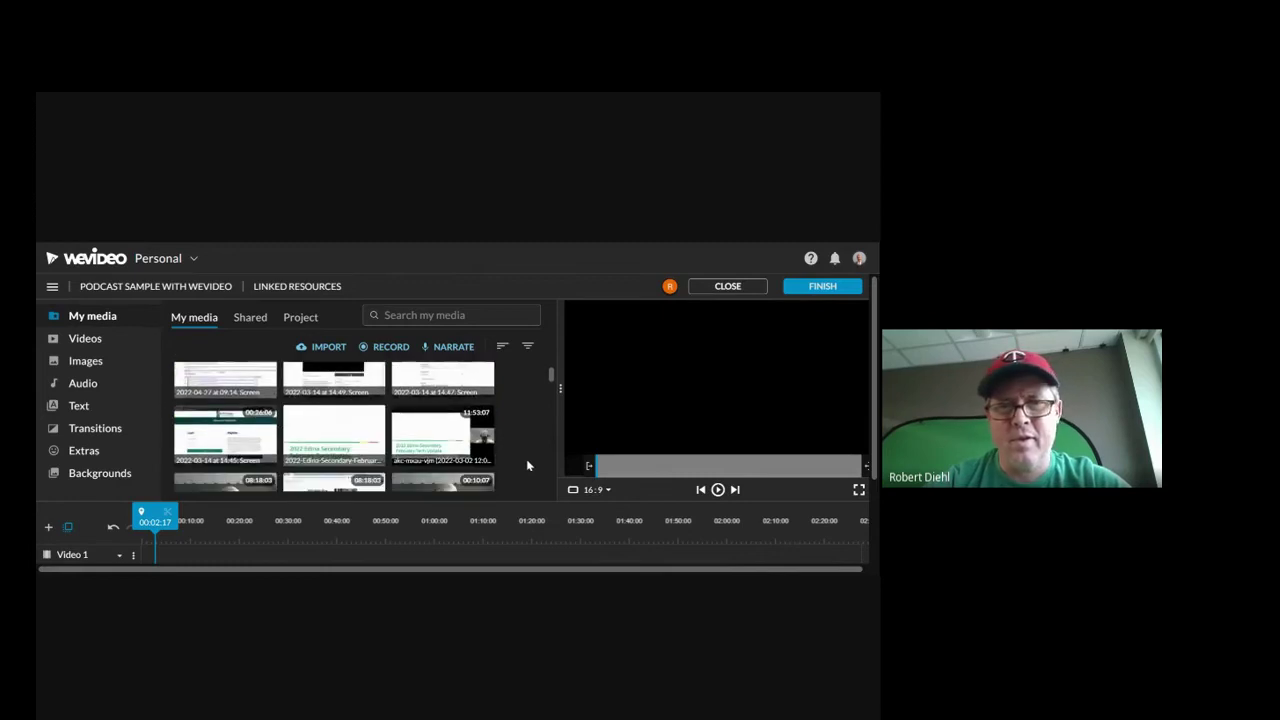
{"action": "scroll", "coordinate": [625, 531], "scroll_direction": "down", "scroll_amount": 2}
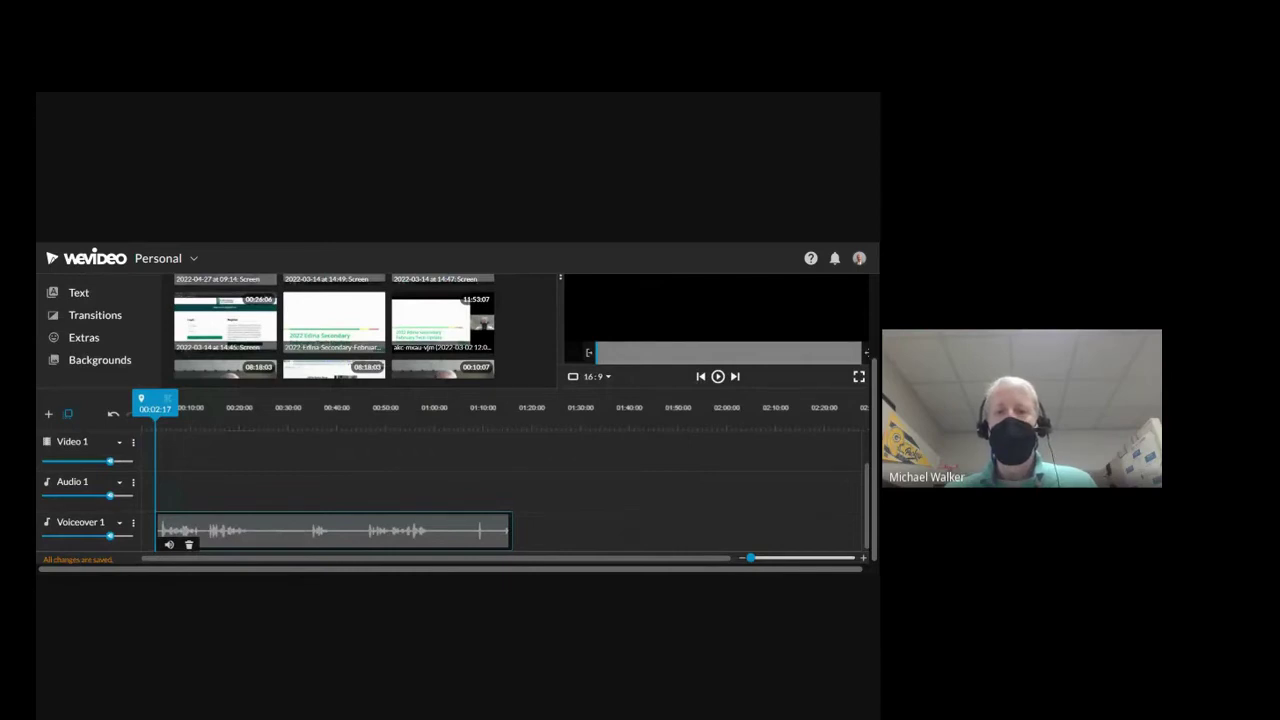
{"action": "key", "text": "ctrl+z"}
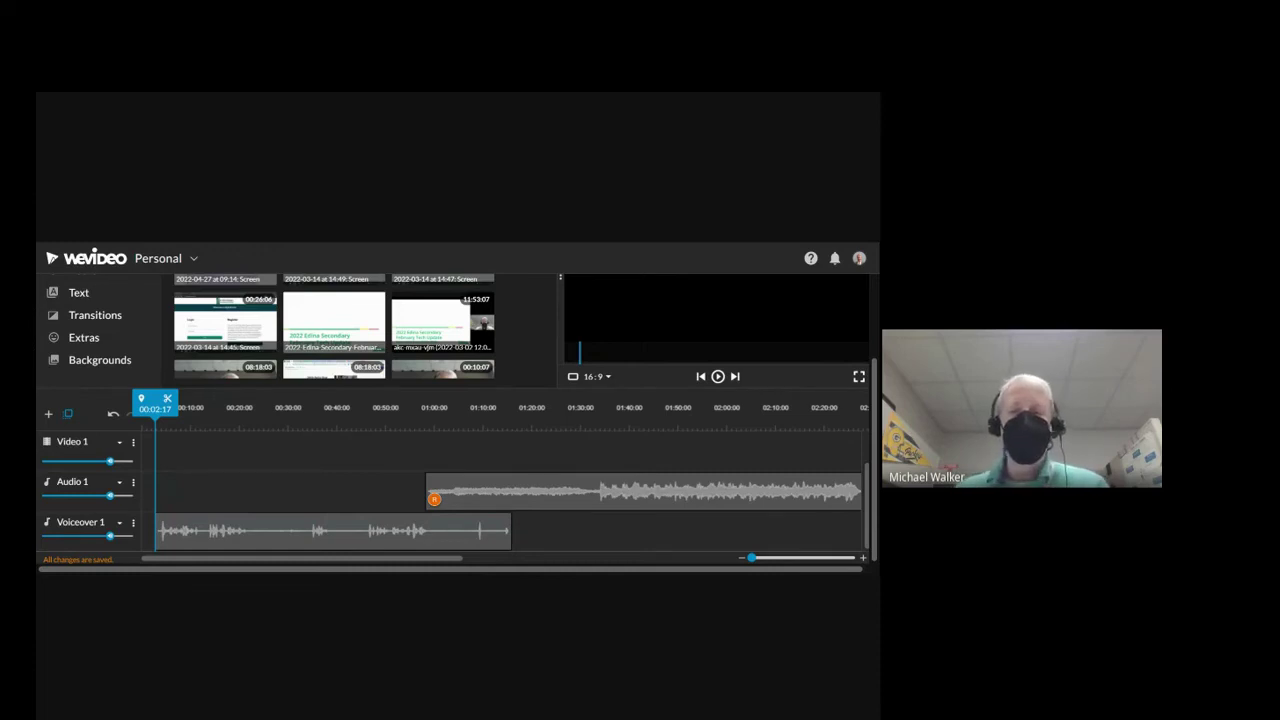
{"action": "key", "text": "ctrl+z"}
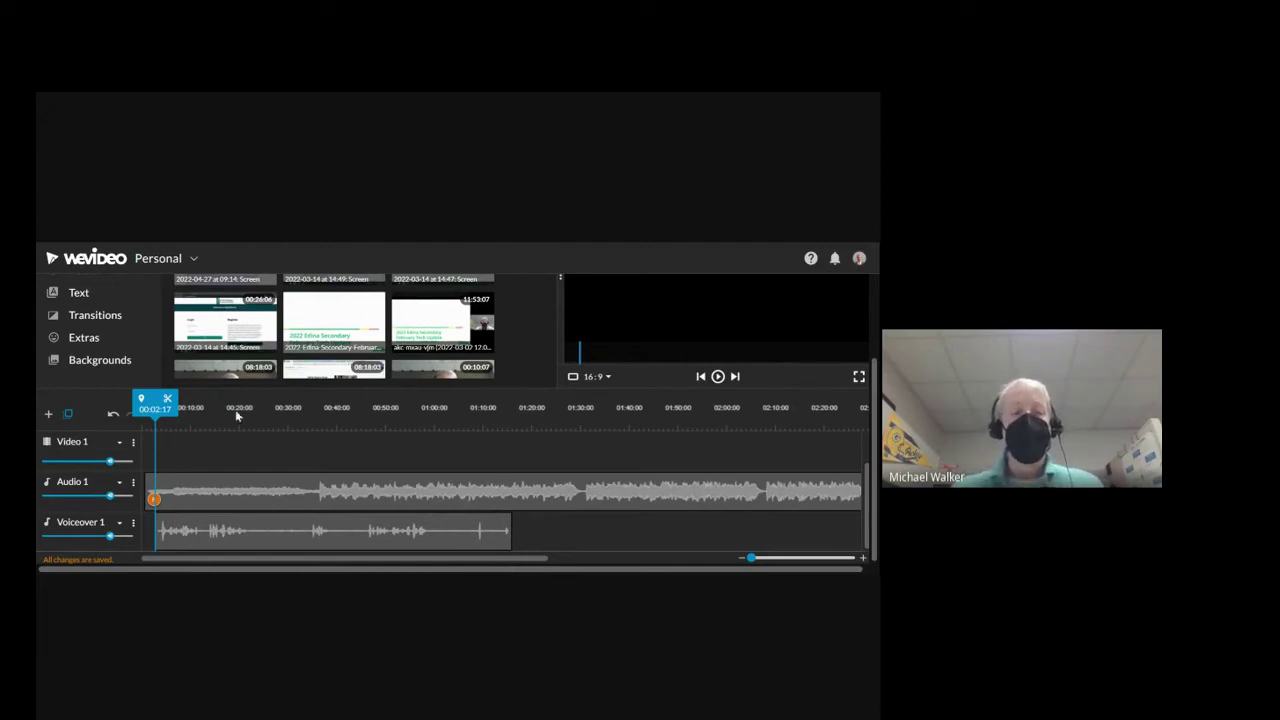
Split the Audio 1 music clip at 01:16:03, where the voiceover ends, and delete the remainder
{"action": "left_click_drag", "start_coordinate": [147, 409], "coordinate": [503, 427]}
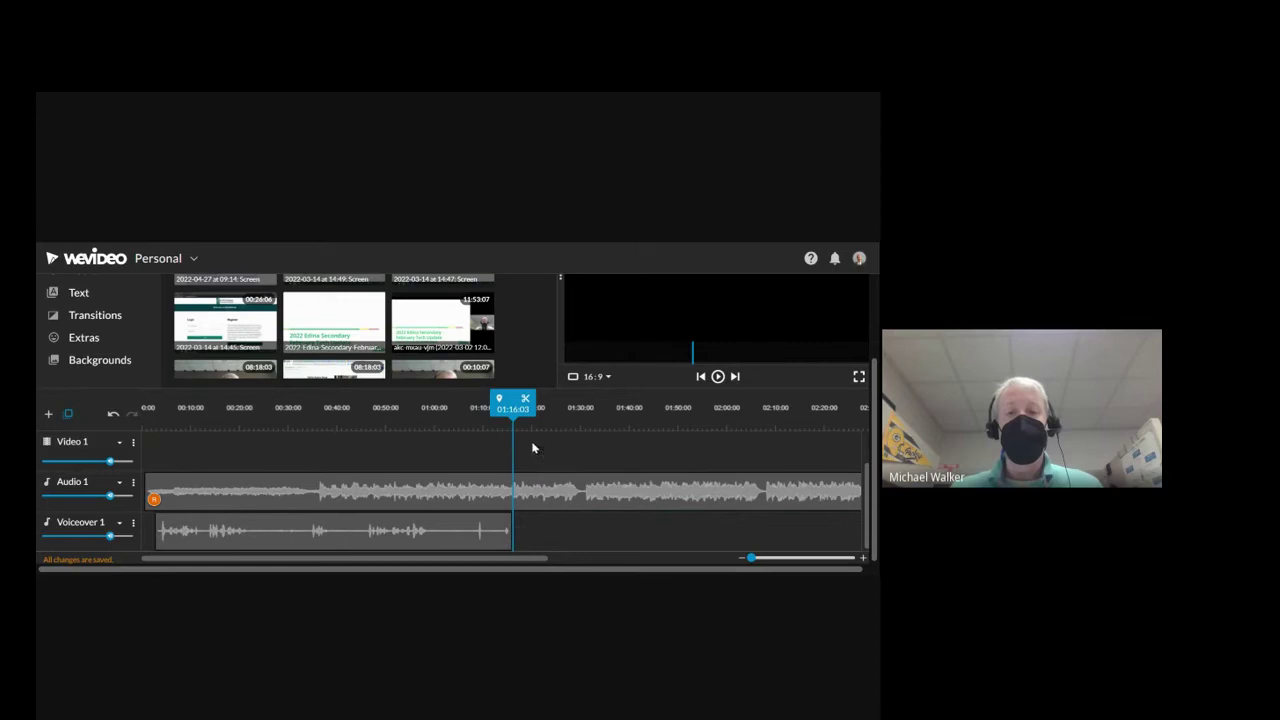
{"action": "left_click", "coordinate": [526, 400]}
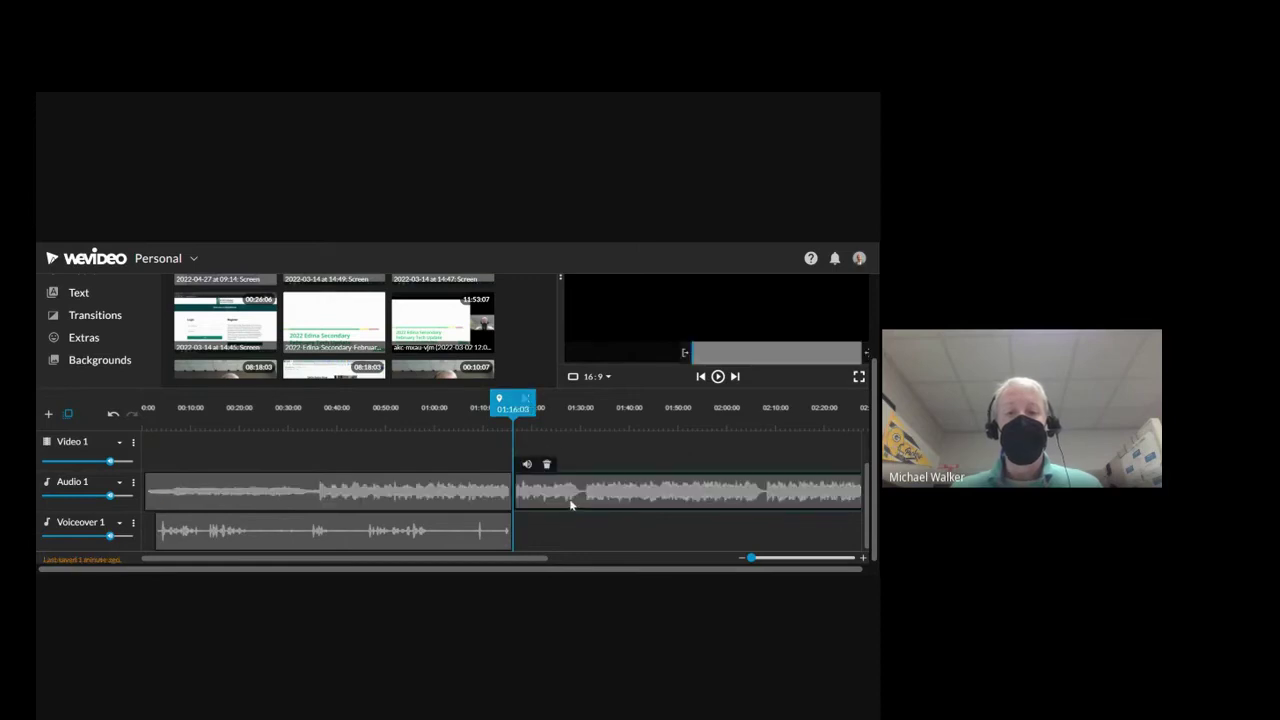
{"action": "left_click", "coordinate": [547, 465]}
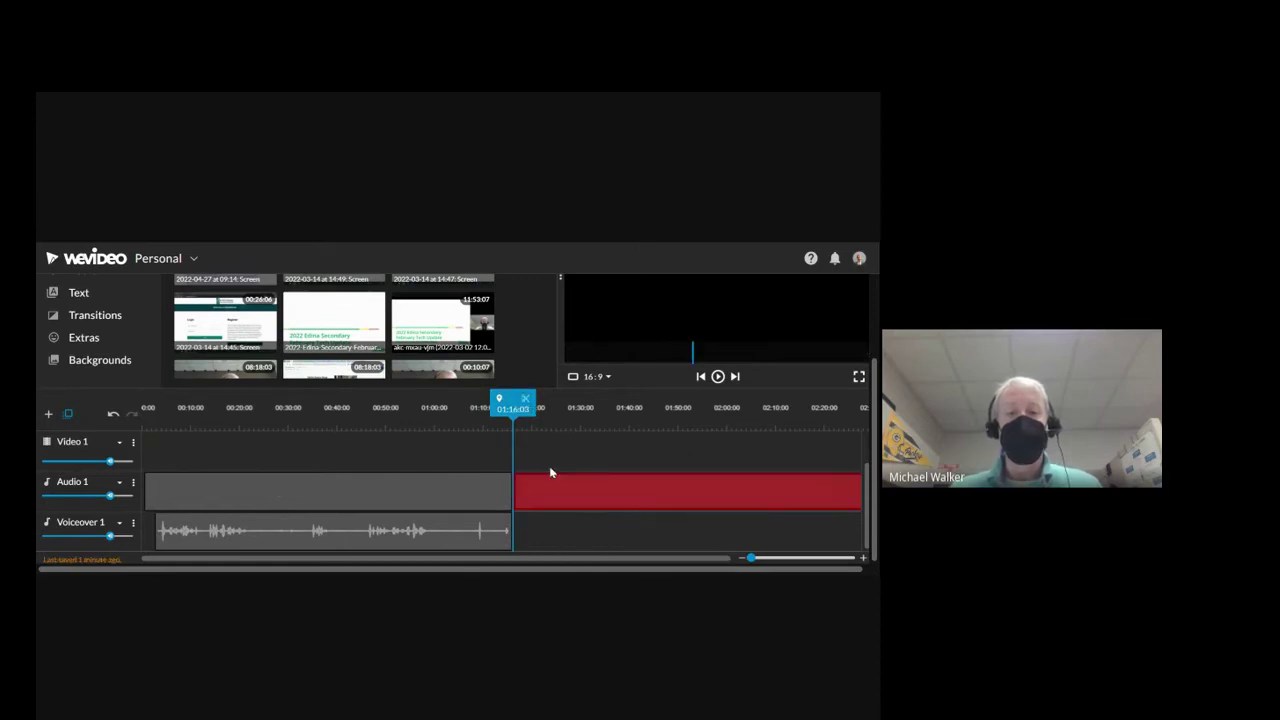
Add volume keyframes to the Audio 1 music clip, dropping it to about 16% near the start and keeping it low to the end
{"action": "left_click", "coordinate": [381, 487]}
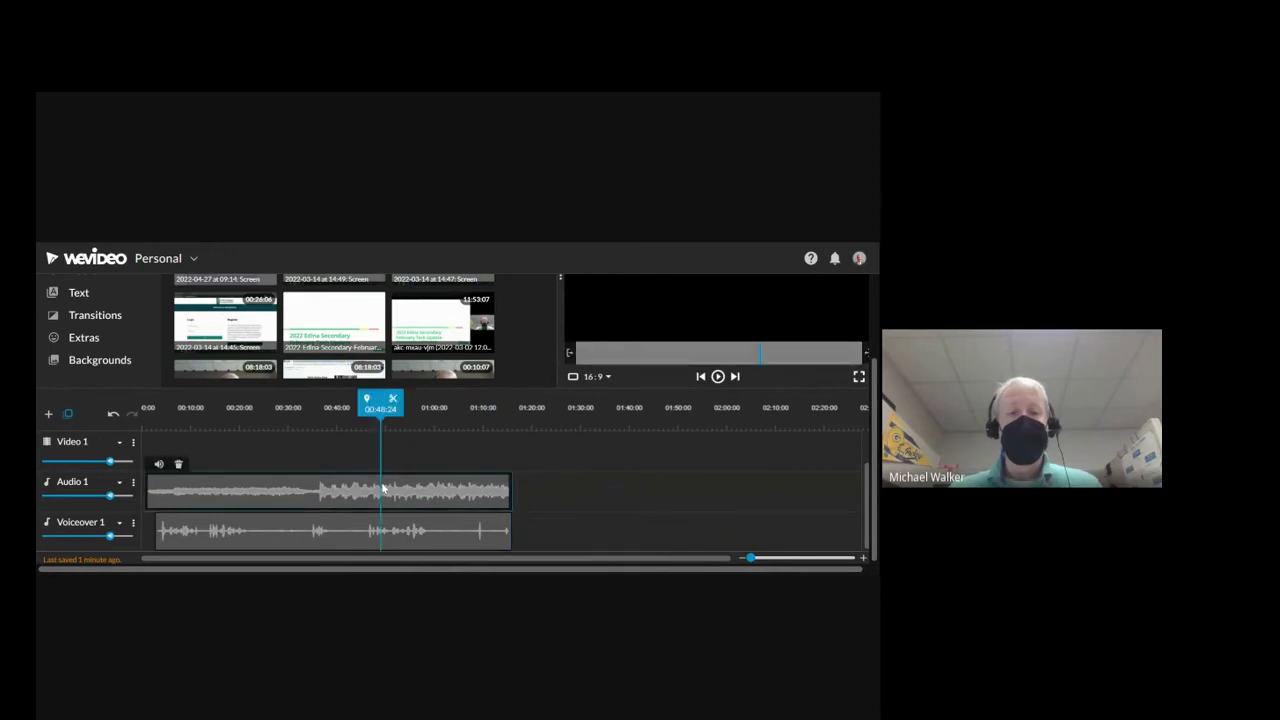
{"action": "left_click", "coordinate": [159, 466]}
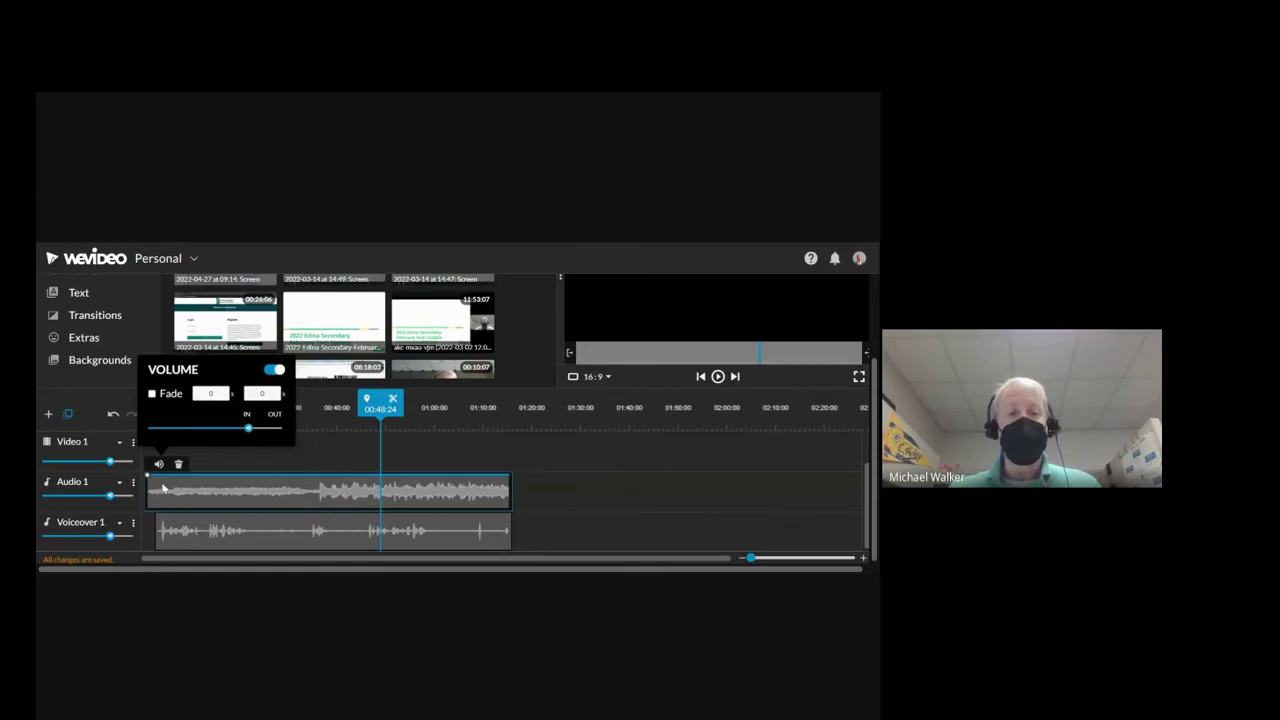
{"action": "left_click", "coordinate": [162, 482]}
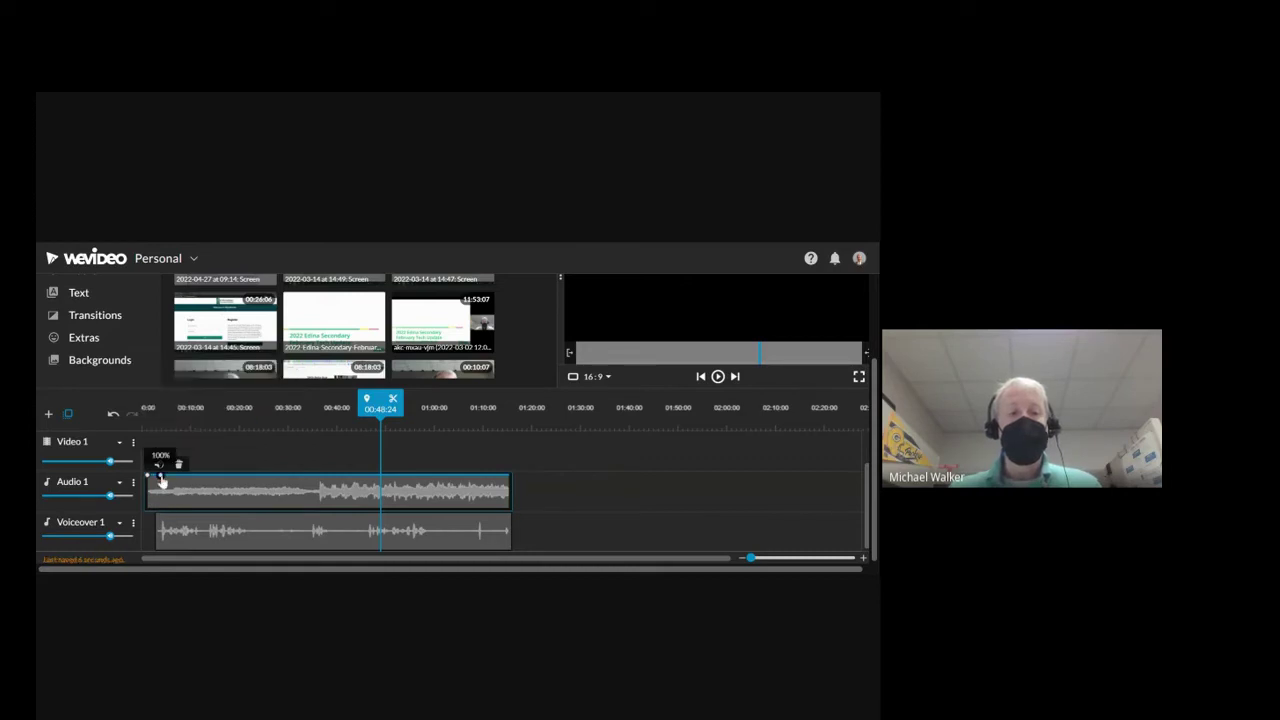
{"action": "left_click_drag", "start_coordinate": [162, 482], "coordinate": [163, 509]}
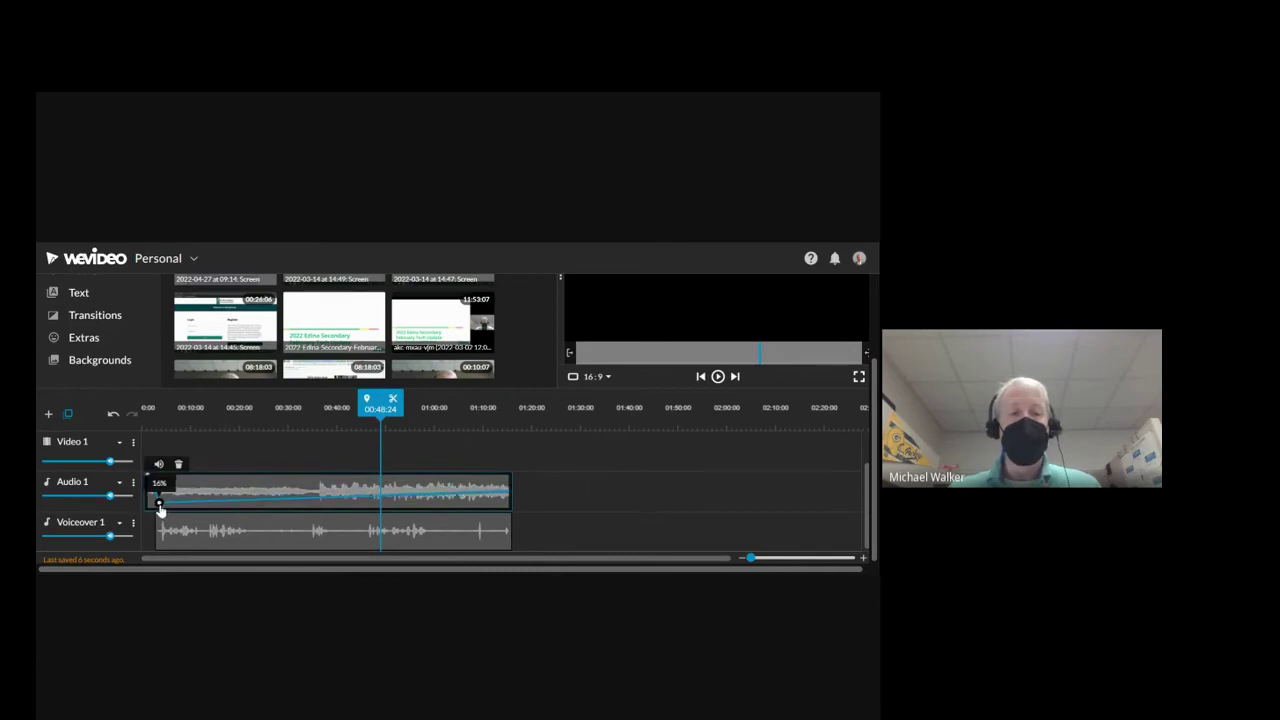
{"action": "left_click", "coordinate": [505, 479]}
{"action": "left_click_drag", "start_coordinate": [505, 479], "coordinate": [514, 511]}
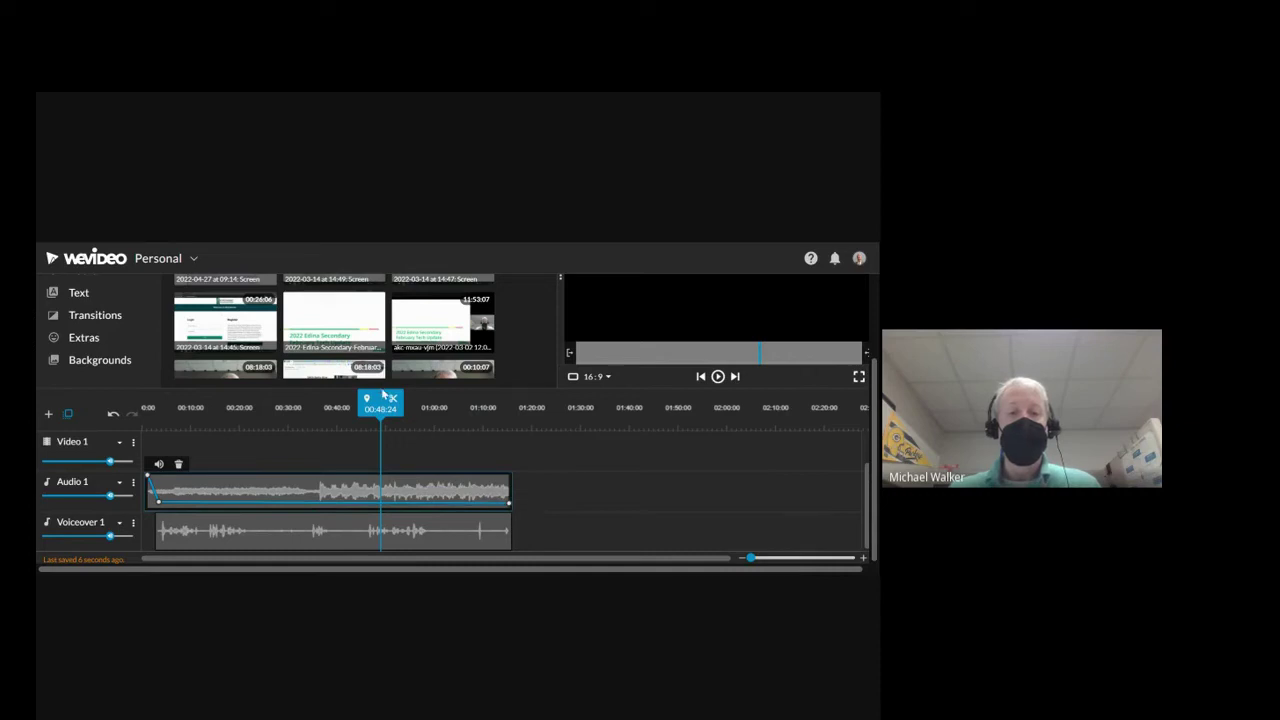
Play the music and voiceover mix from 00:00:00 for about 10 seconds to check the volume balance
{"action": "left_click_drag", "start_coordinate": [381, 404], "coordinate": [125, 390]}
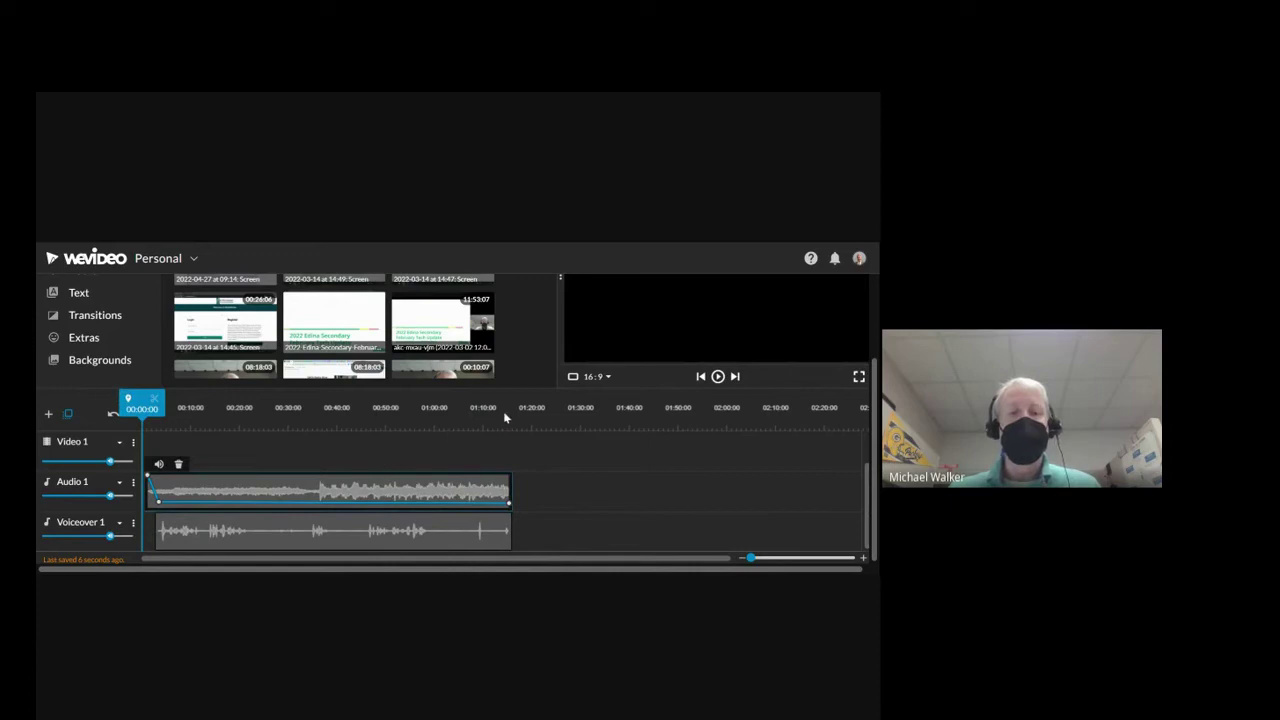
{"action": "left_click", "coordinate": [717, 377]}
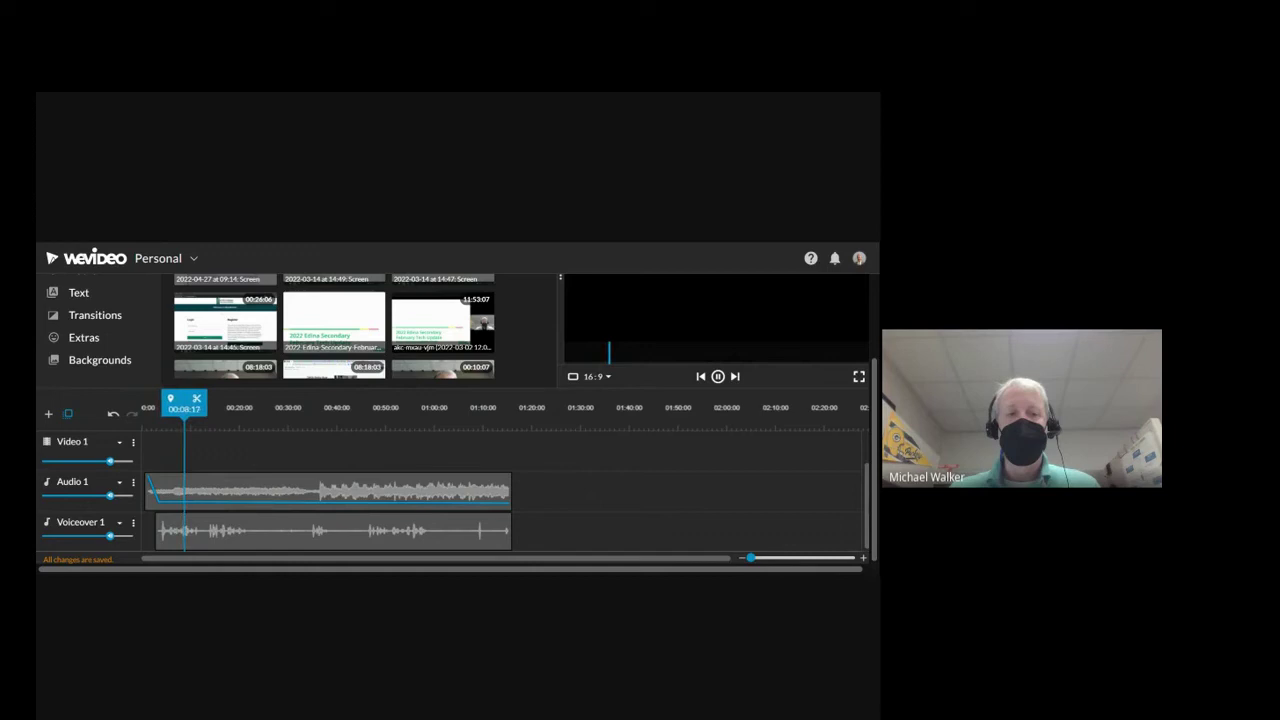
{"action": "left_click", "coordinate": [250, 490]}
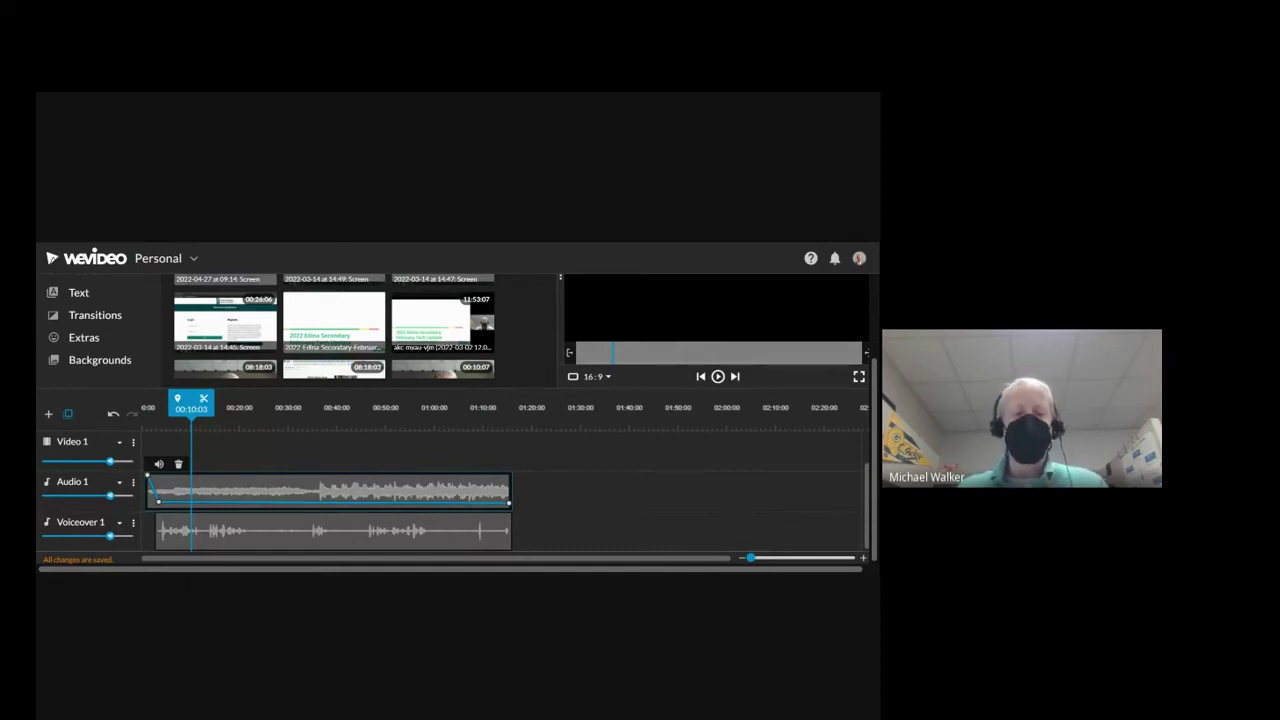
Open the export settings for the finished podcast and choose audio only as the export type
{"action": "scroll", "coordinate": [500, 510], "scroll_direction": "up", "scroll_amount": 1}
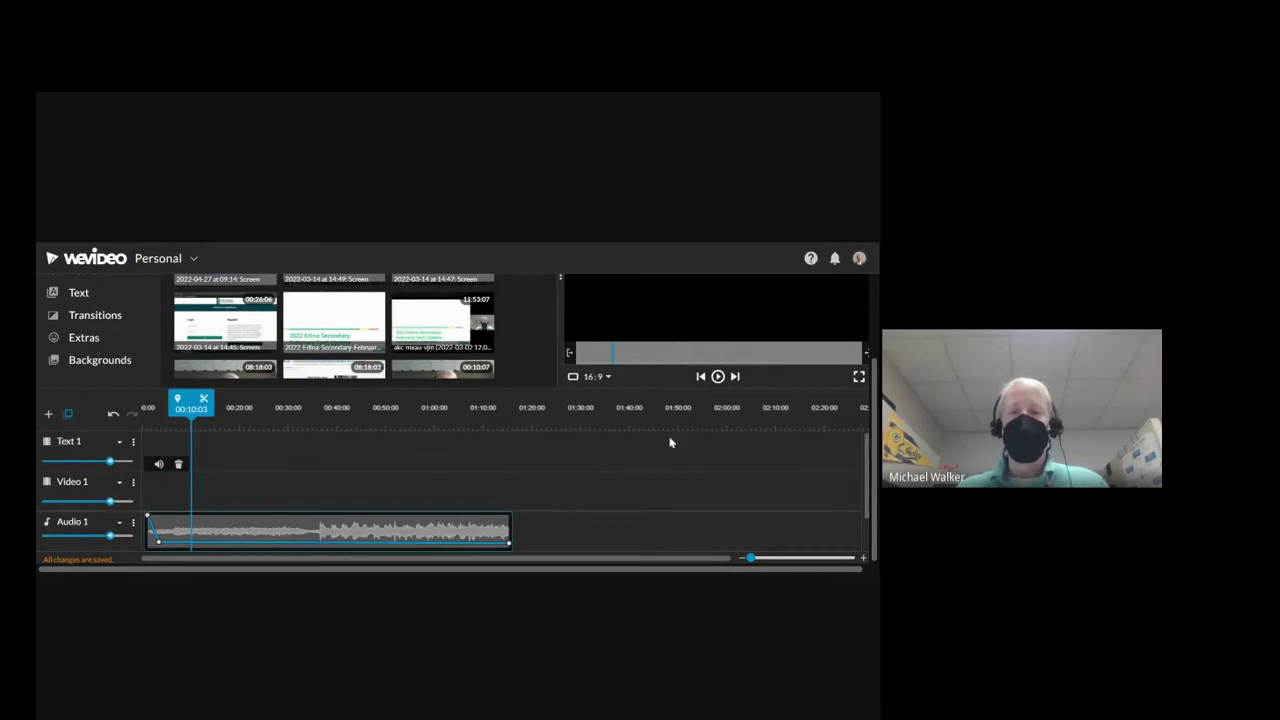
{"action": "scroll", "coordinate": [672, 443], "scroll_direction": "up", "scroll_amount": 3}
{"action": "left_click", "coordinate": [818, 288]}
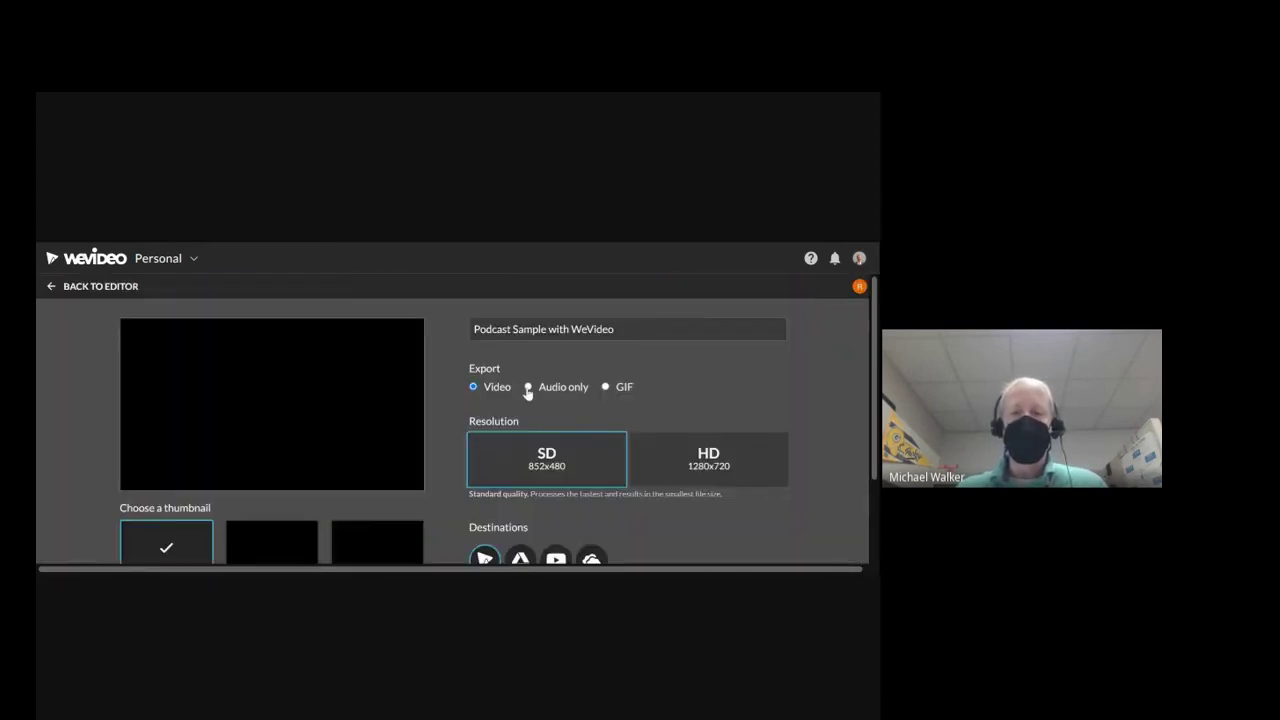
{"action": "left_click", "coordinate": [528, 389]}
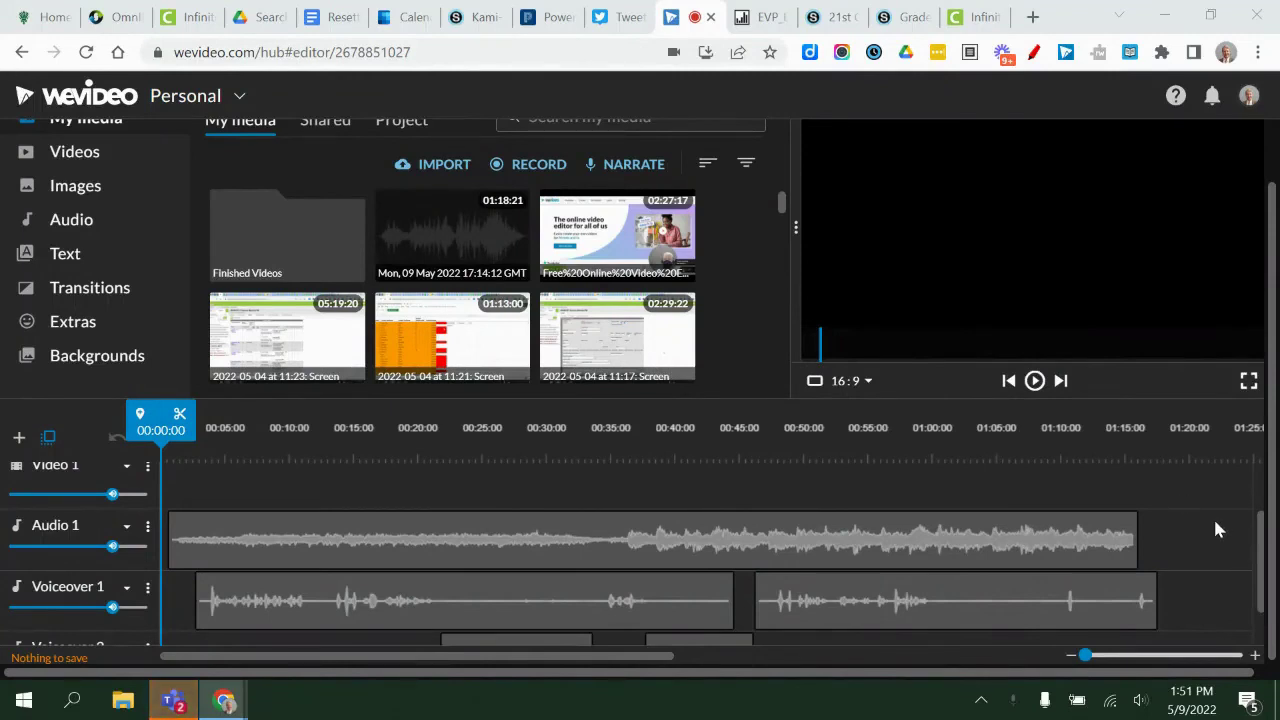
Play the mix from 00:17:00 to check how the Voiceover 1 and Voiceover 2 clips fit together
{"action": "scroll", "coordinate": [1214, 518], "scroll_direction": "up", "scroll_amount": 1}
{"action": "scroll", "coordinate": [1216, 528], "scroll_direction": "down", "scroll_amount": 1}
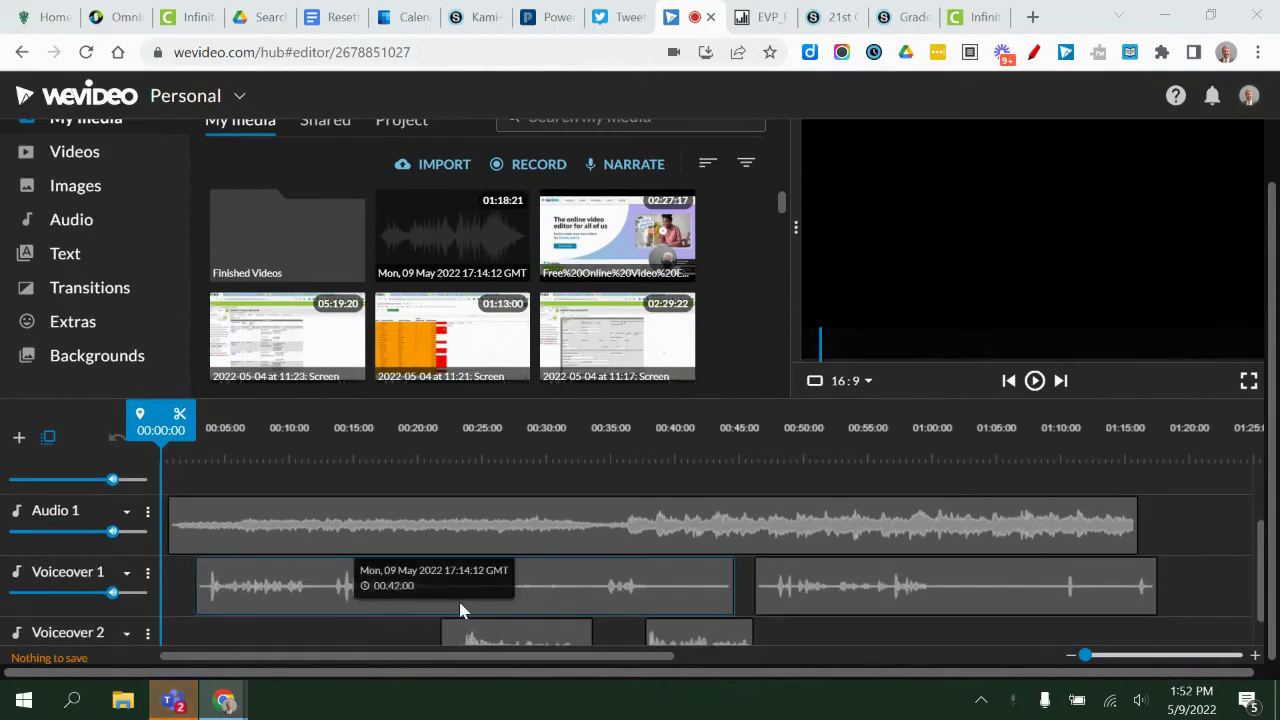
{"action": "scroll", "coordinate": [751, 595], "scroll_direction": "up", "scroll_amount": 1}
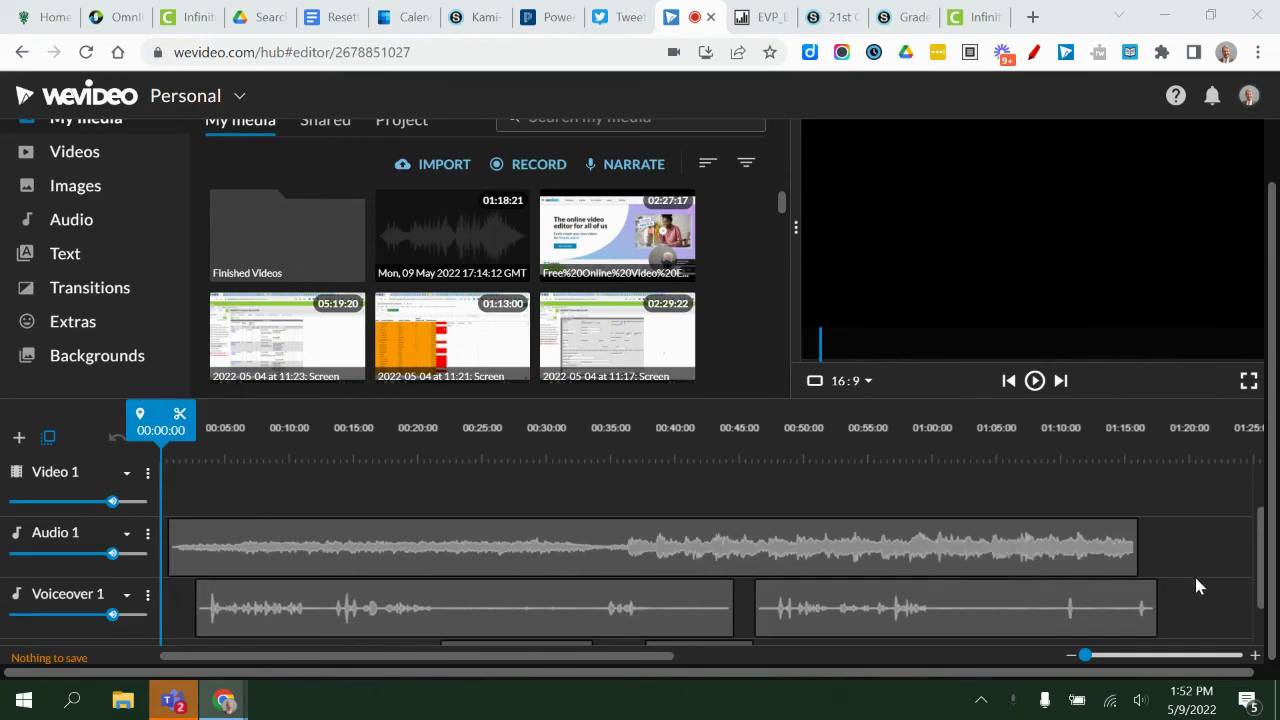
{"action": "scroll", "coordinate": [1200, 587], "scroll_direction": "down", "scroll_amount": 1}
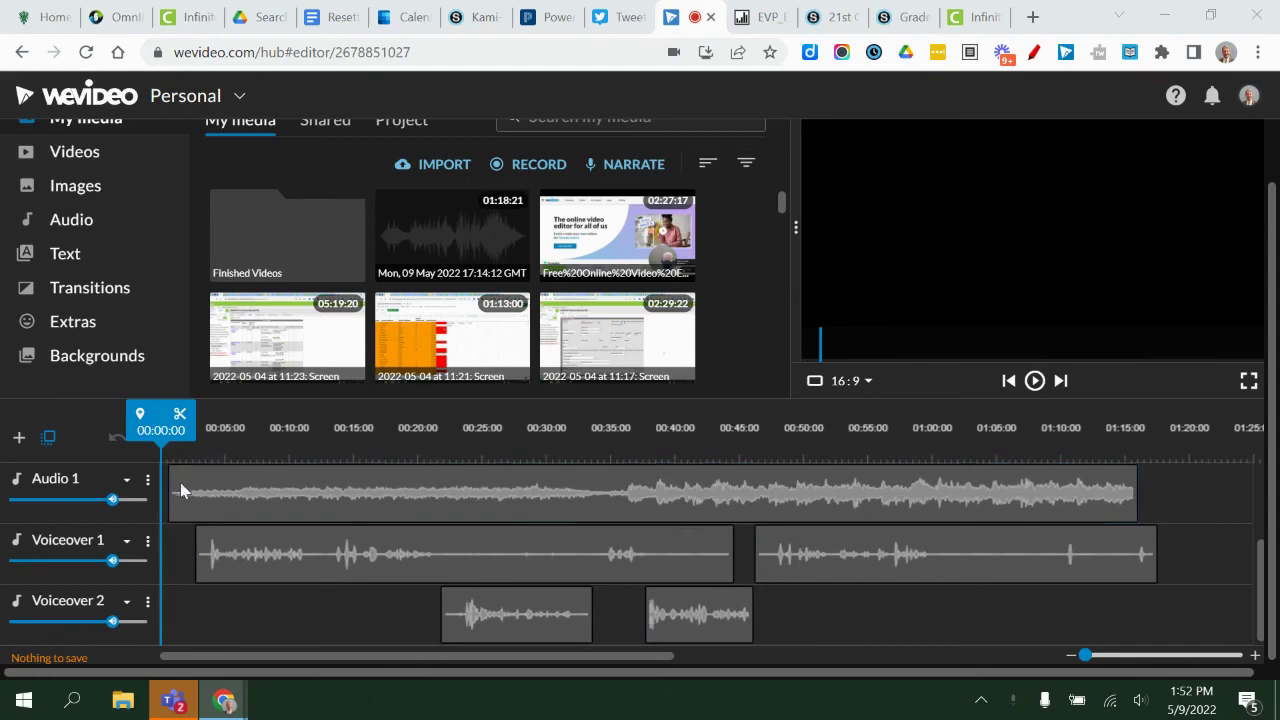
{"action": "left_click_drag", "start_coordinate": [147, 412], "coordinate": [367, 428]}
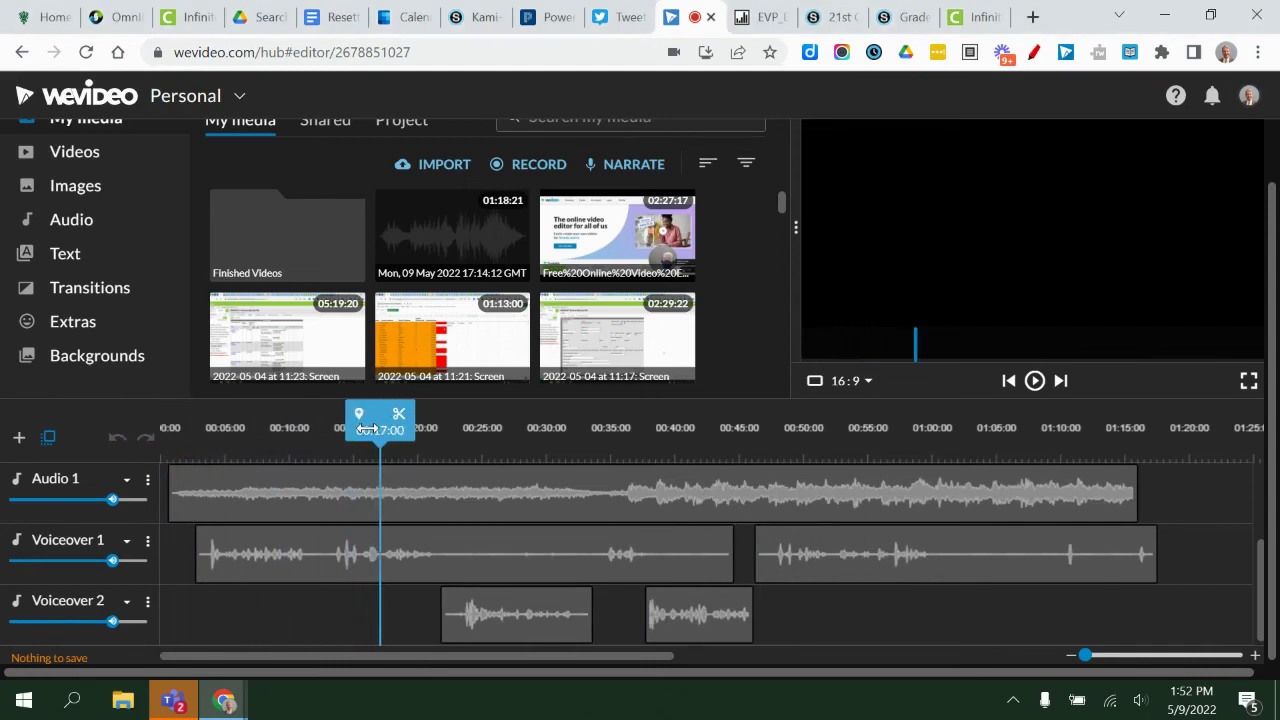
{"action": "left_click", "coordinate": [1034, 381]}
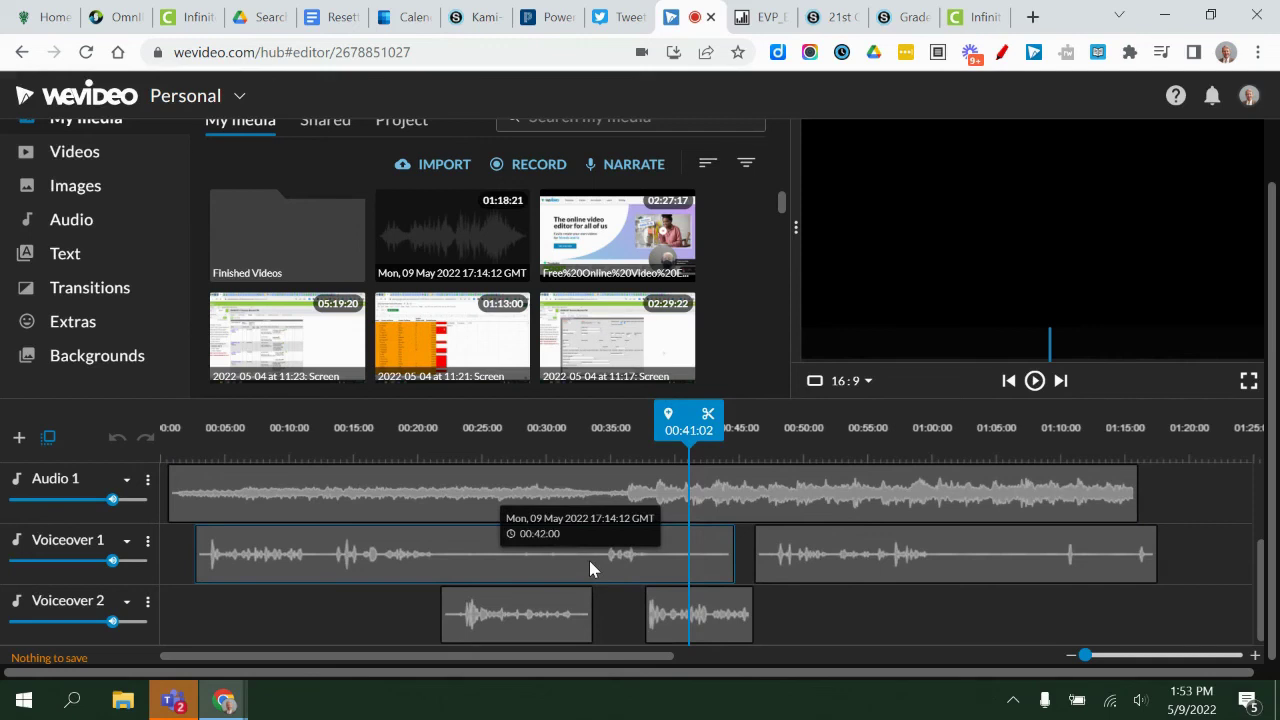
Split the first Voiceover 1 clip at 00:33:16, where the first Voiceover 2 clip ends
{"action": "left_click", "coordinate": [546, 608]}
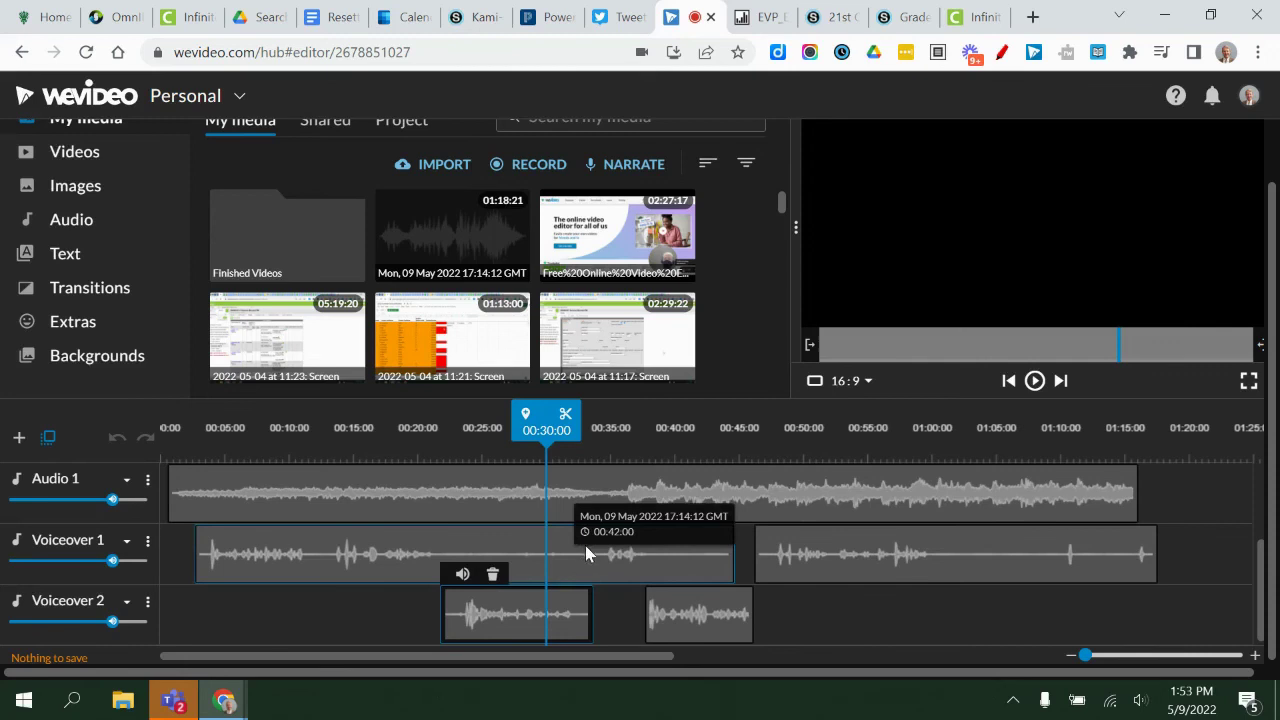
{"action": "left_click", "coordinate": [546, 422]}
{"action": "left_click_drag", "start_coordinate": [546, 422], "coordinate": [593, 432]}
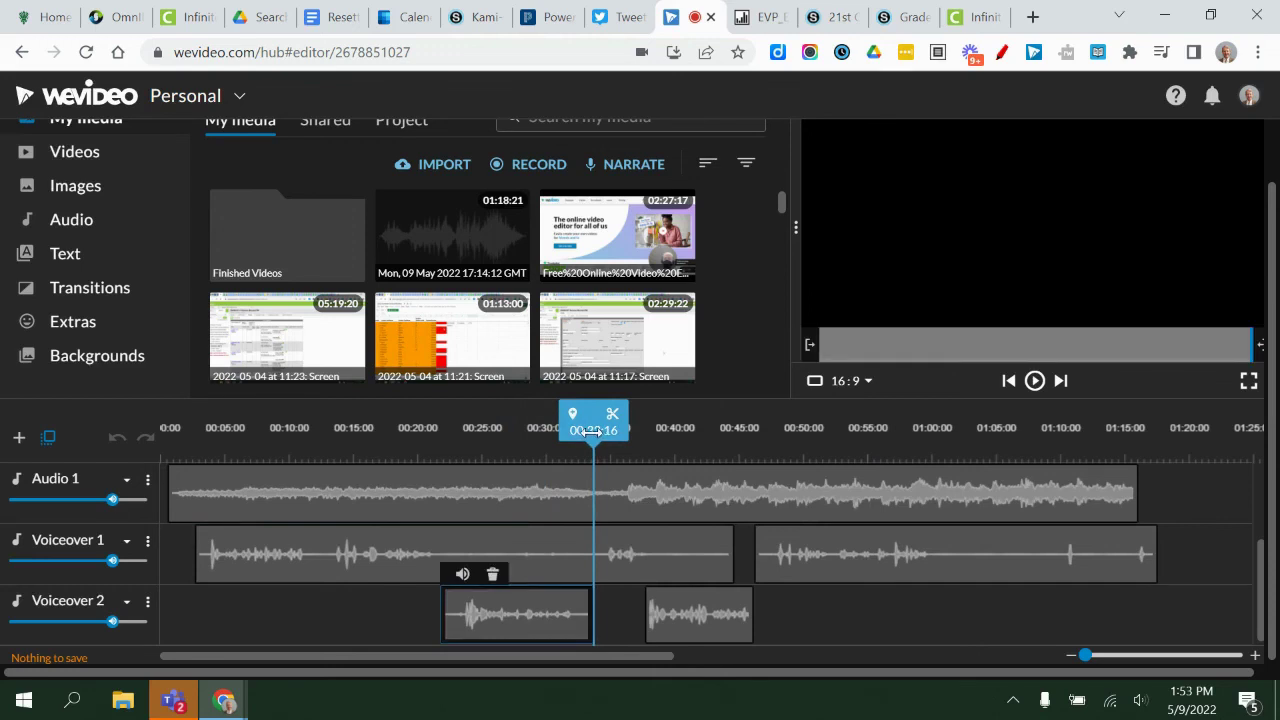
{"action": "left_click", "coordinate": [606, 531]}
{"action": "left_click", "coordinate": [603, 428]}
{"action": "left_click_drag", "start_coordinate": [600, 428], "coordinate": [590, 430]}
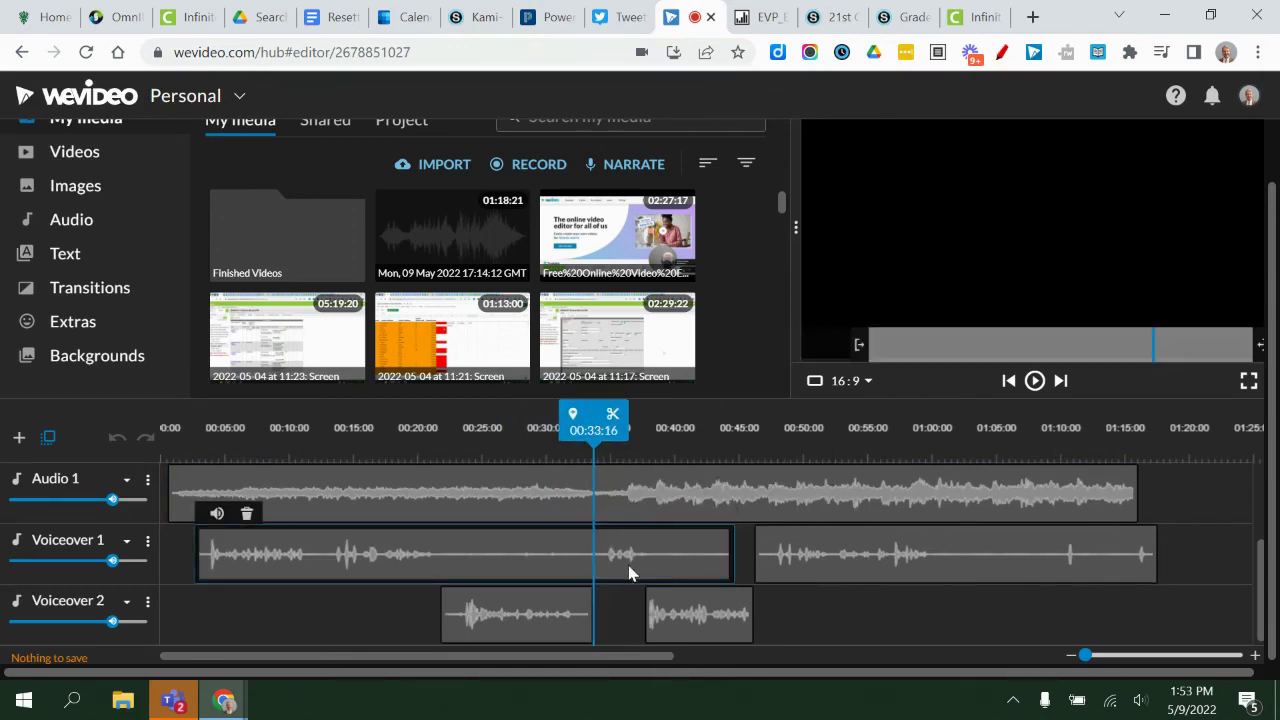
{"action": "left_click", "coordinate": [615, 424]}
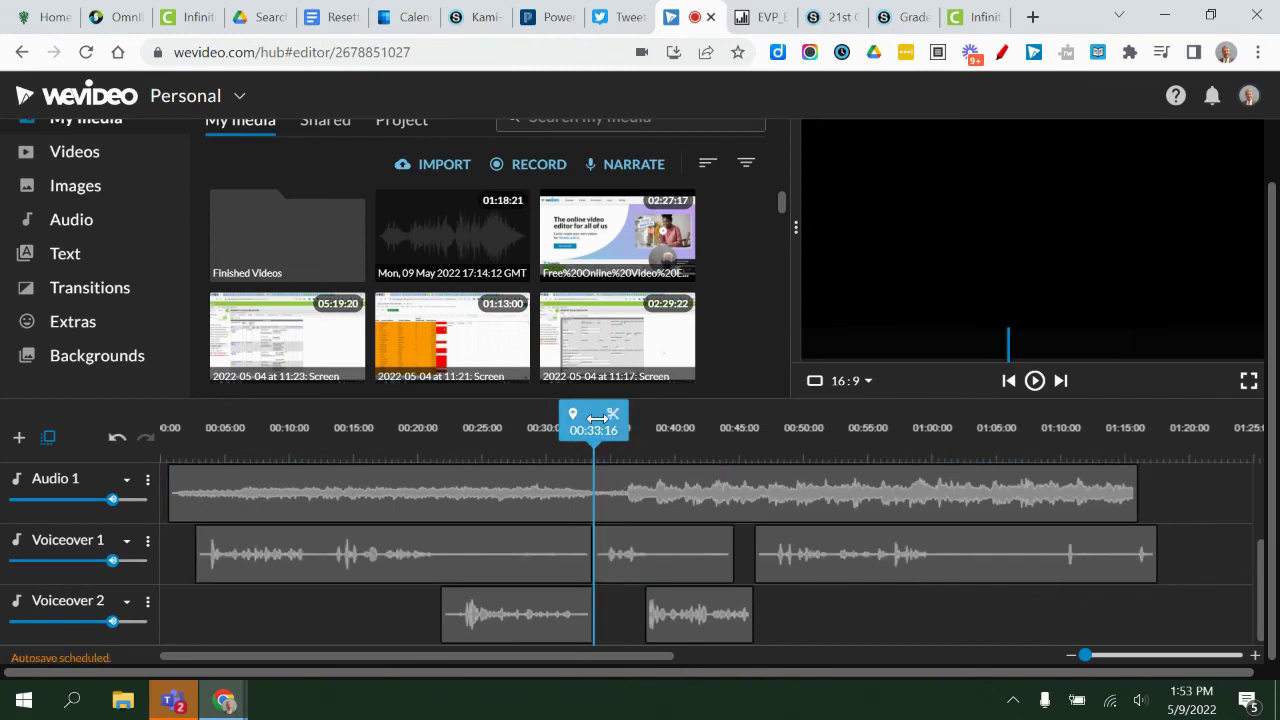
Split the Voiceover 1 clip again at 00:34:11 and delete the short silent piece between the two cuts
{"action": "left_click_drag", "start_coordinate": [597, 418], "coordinate": [604, 421]}
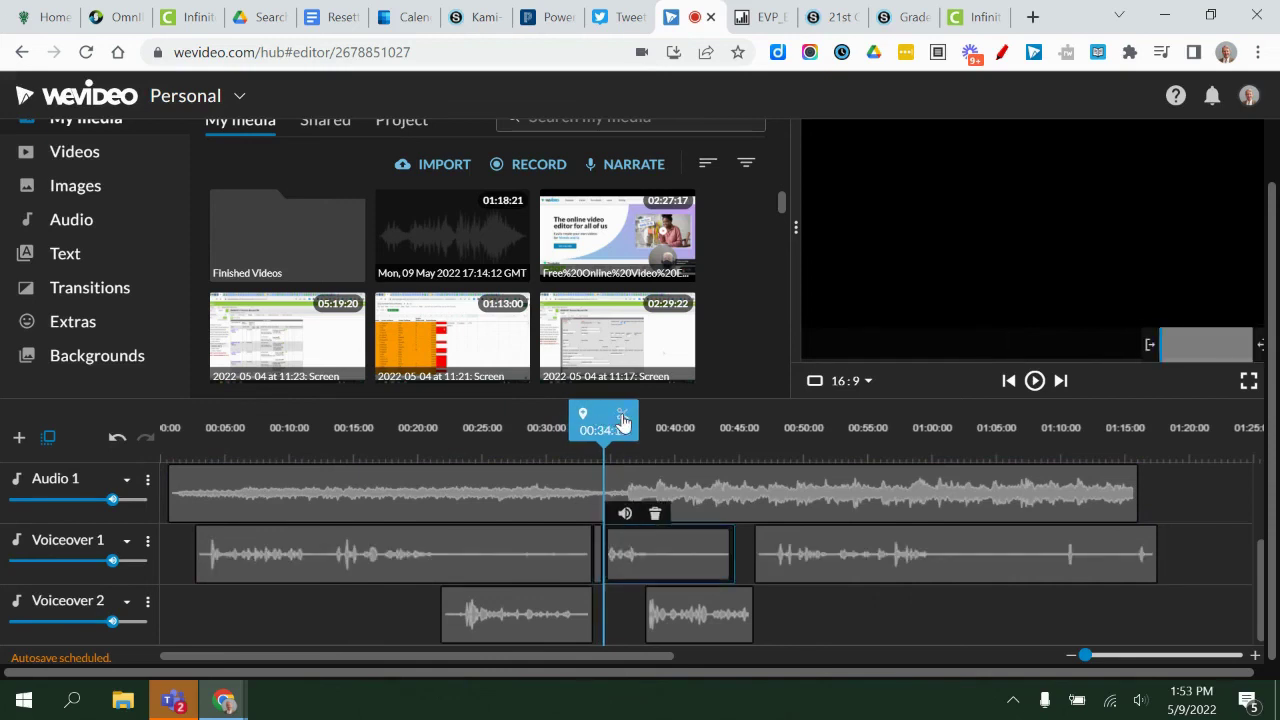
{"action": "left_click", "coordinate": [622, 418]}
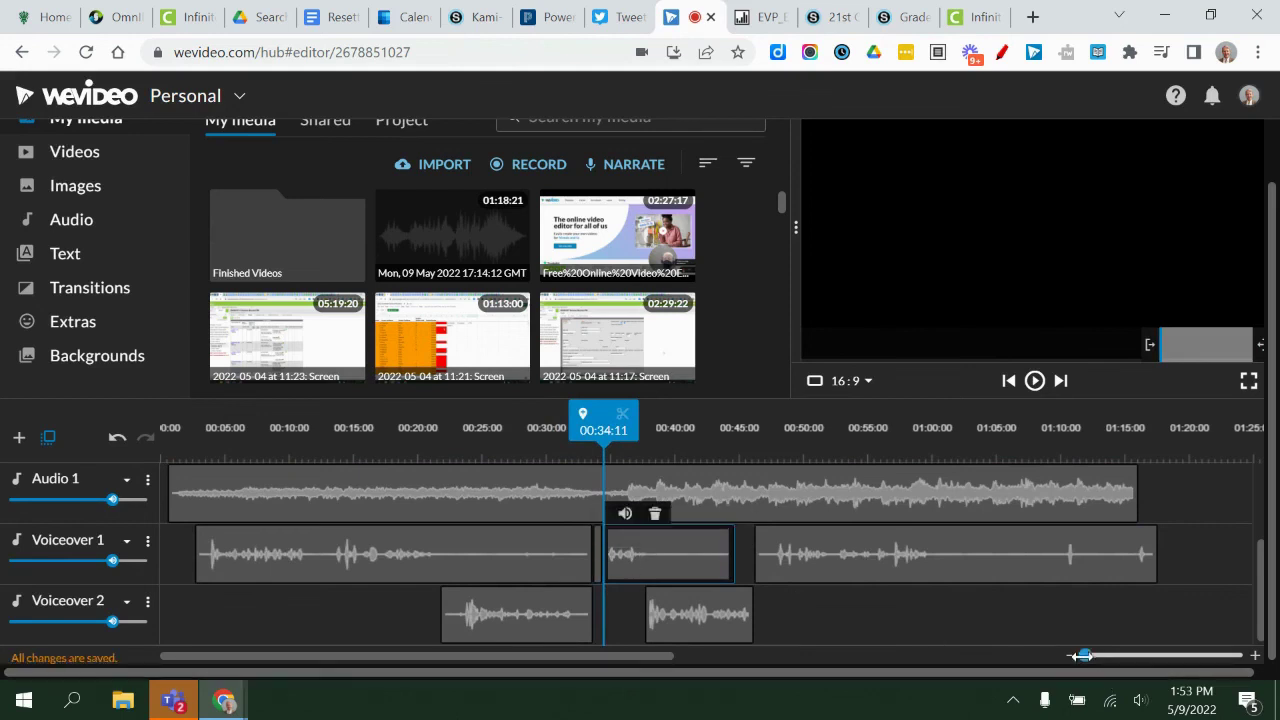
{"action": "left_click_drag", "start_coordinate": [1078, 655], "coordinate": [1088, 656]}
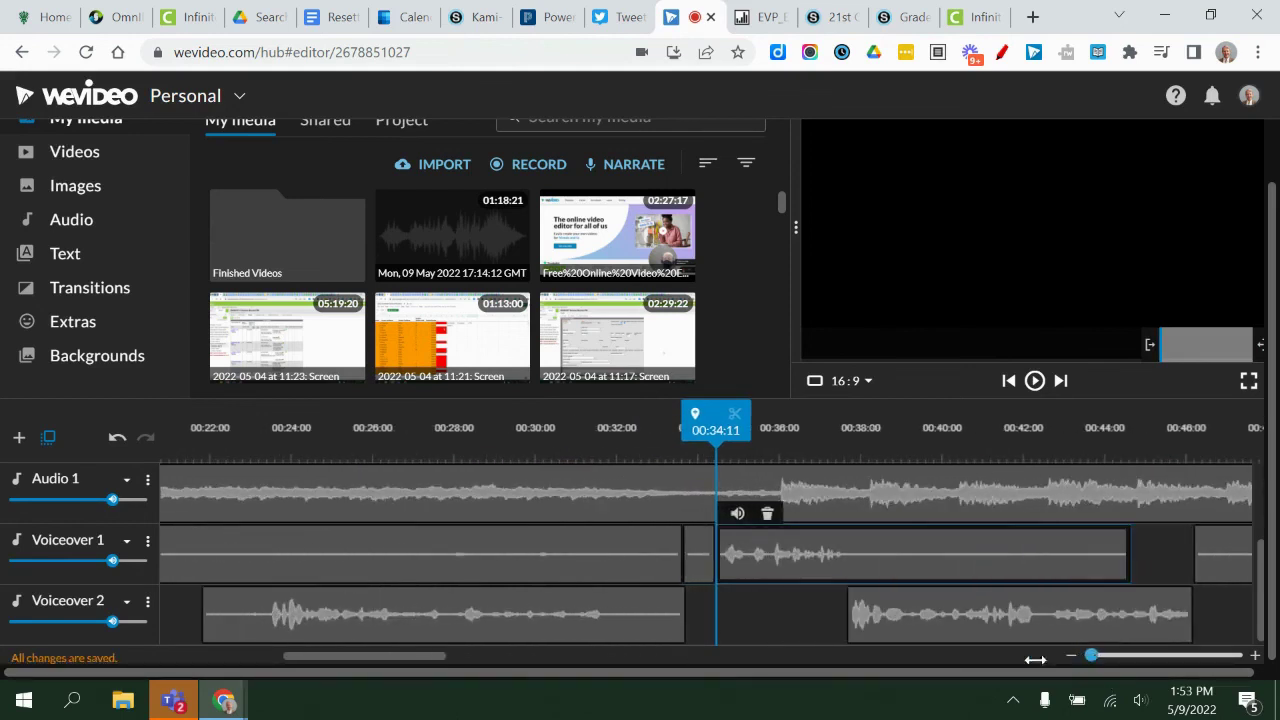
{"action": "left_click", "coordinate": [697, 541]}
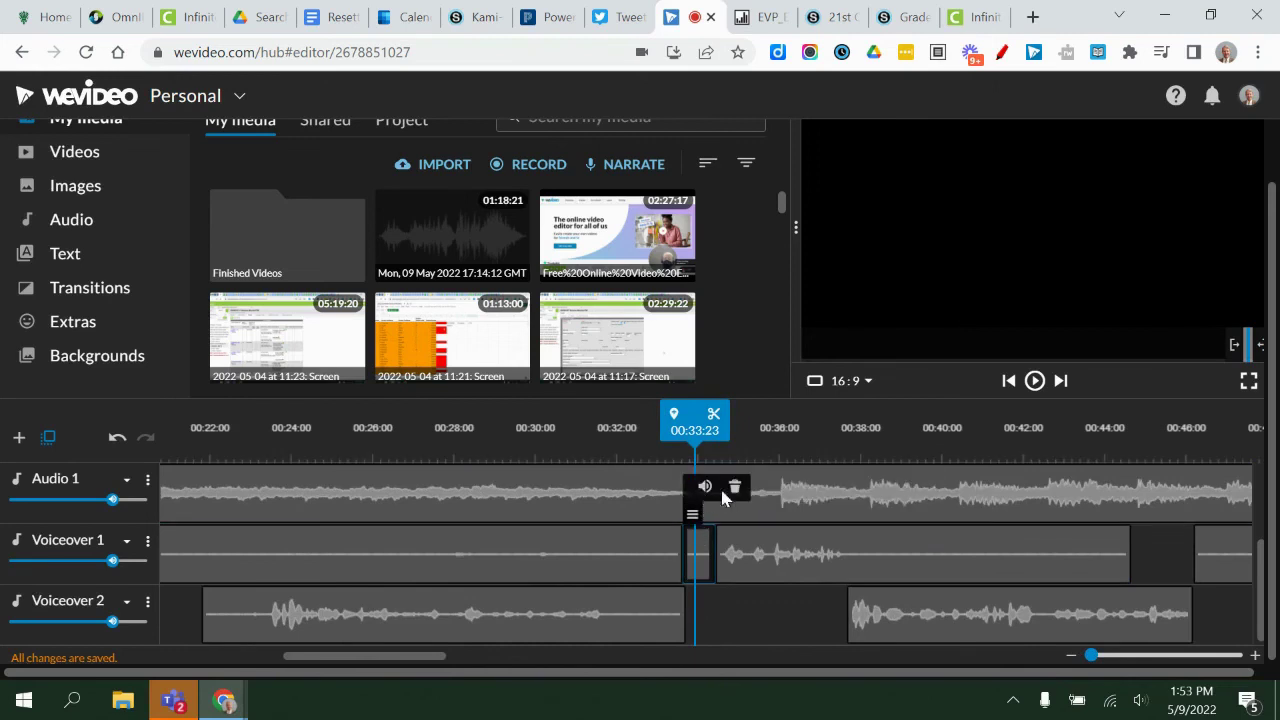
{"action": "left_click", "coordinate": [735, 486]}
Shift the middle Voiceover 1, second Voiceover 2 and last Voiceover 1 clips earlier to tighten the gaps, starting the last one at about 00:44:10
{"action": "left_click", "coordinate": [781, 555]}
{"action": "left_click_drag", "start_coordinate": [783, 555], "coordinate": [755, 555]}
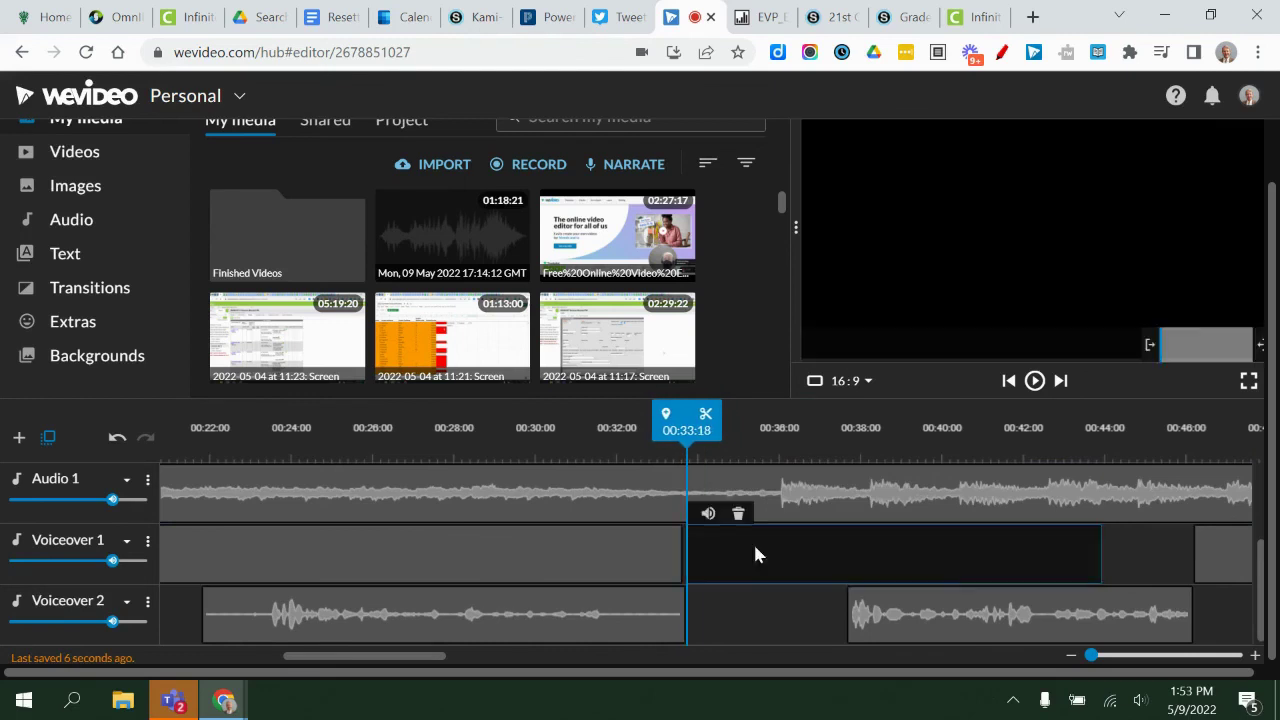
{"action": "left_click_drag", "start_coordinate": [987, 605], "coordinate": [964, 609]}
{"action": "left_click_drag", "start_coordinate": [1204, 545], "coordinate": [1134, 553]}
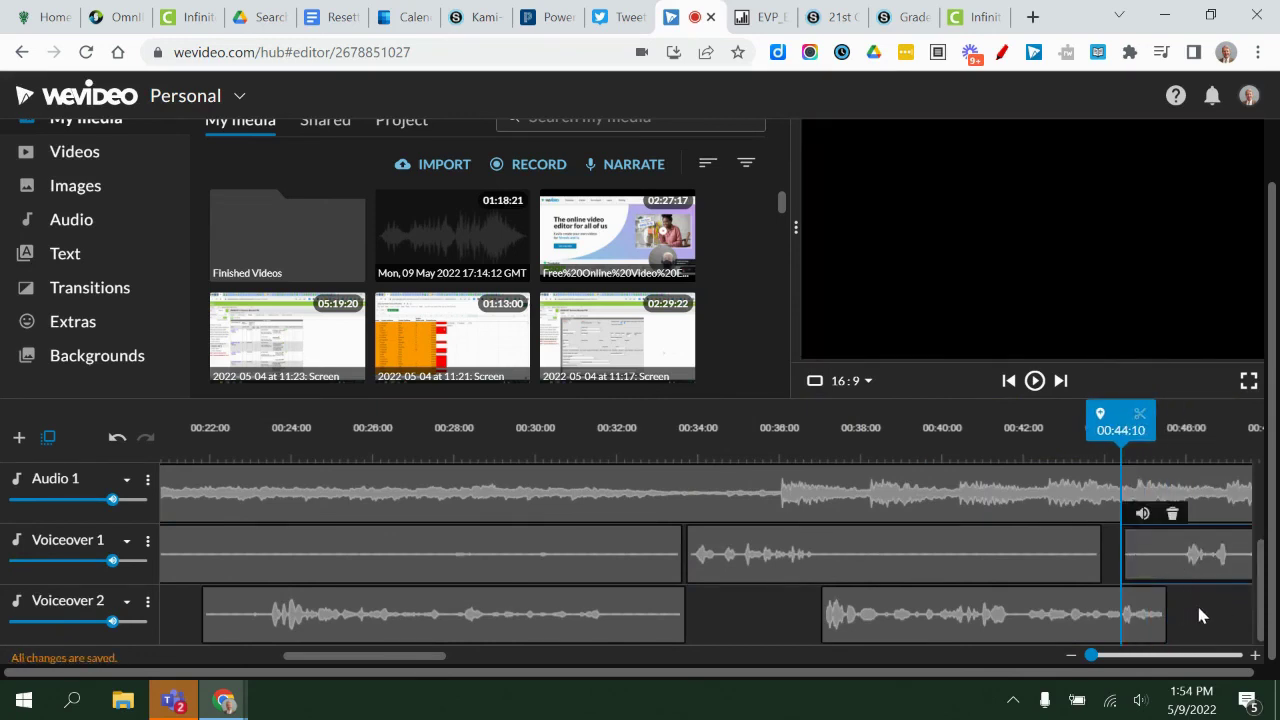
Play the mix from 00:30:21 through the tightened edit to check the timing between the voiceovers
{"action": "left_click_drag", "start_coordinate": [1091, 420], "coordinate": [558, 421]}
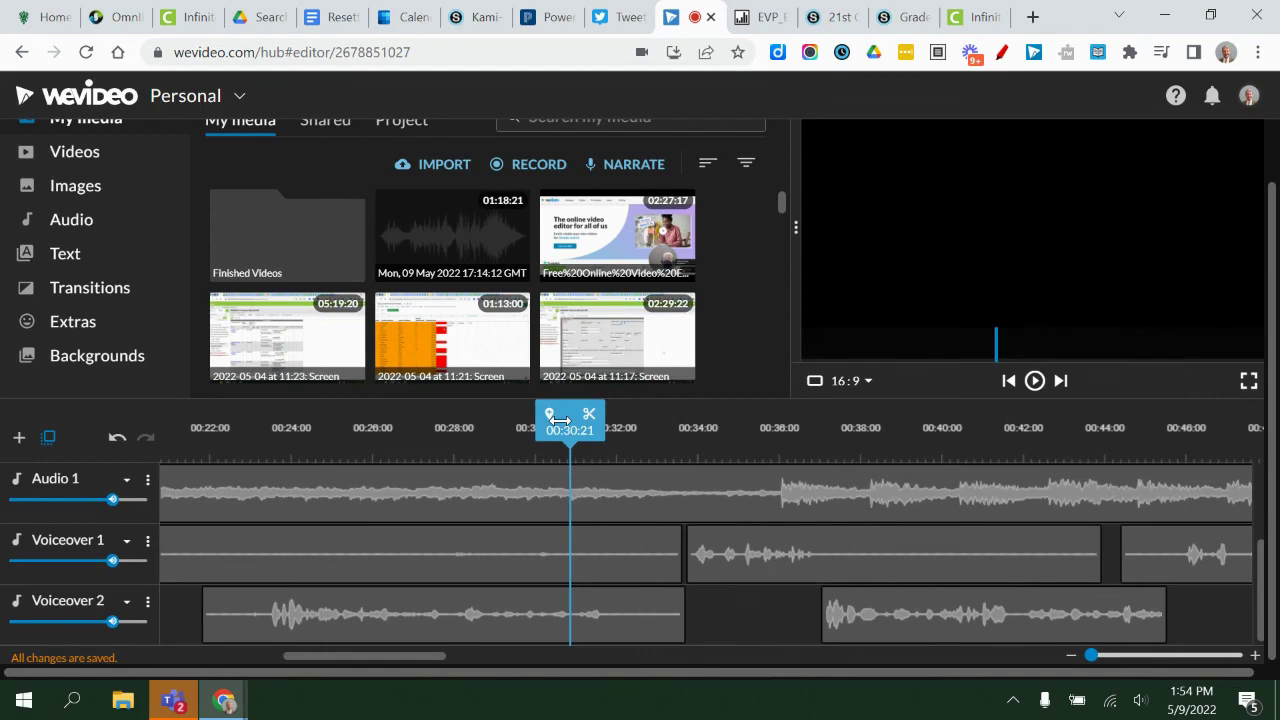
{"action": "left_click", "coordinate": [1035, 383]}
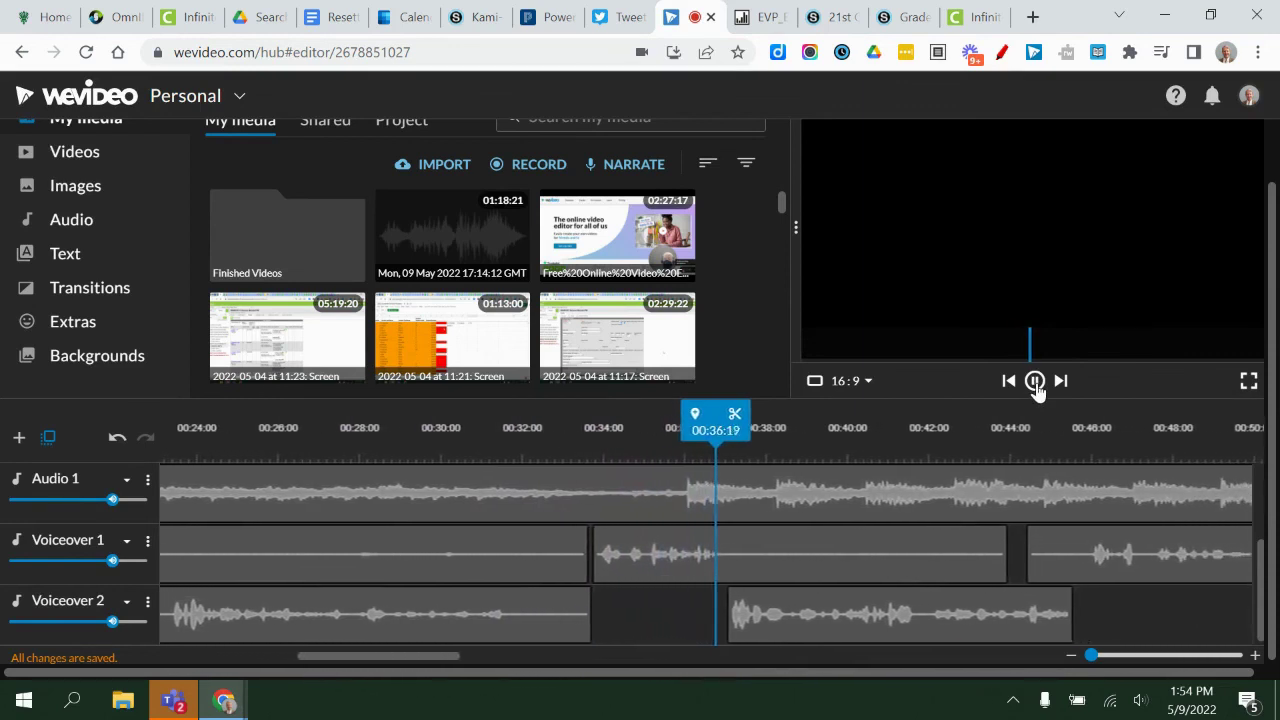
{"action": "left_click", "coordinate": [1000, 555]}
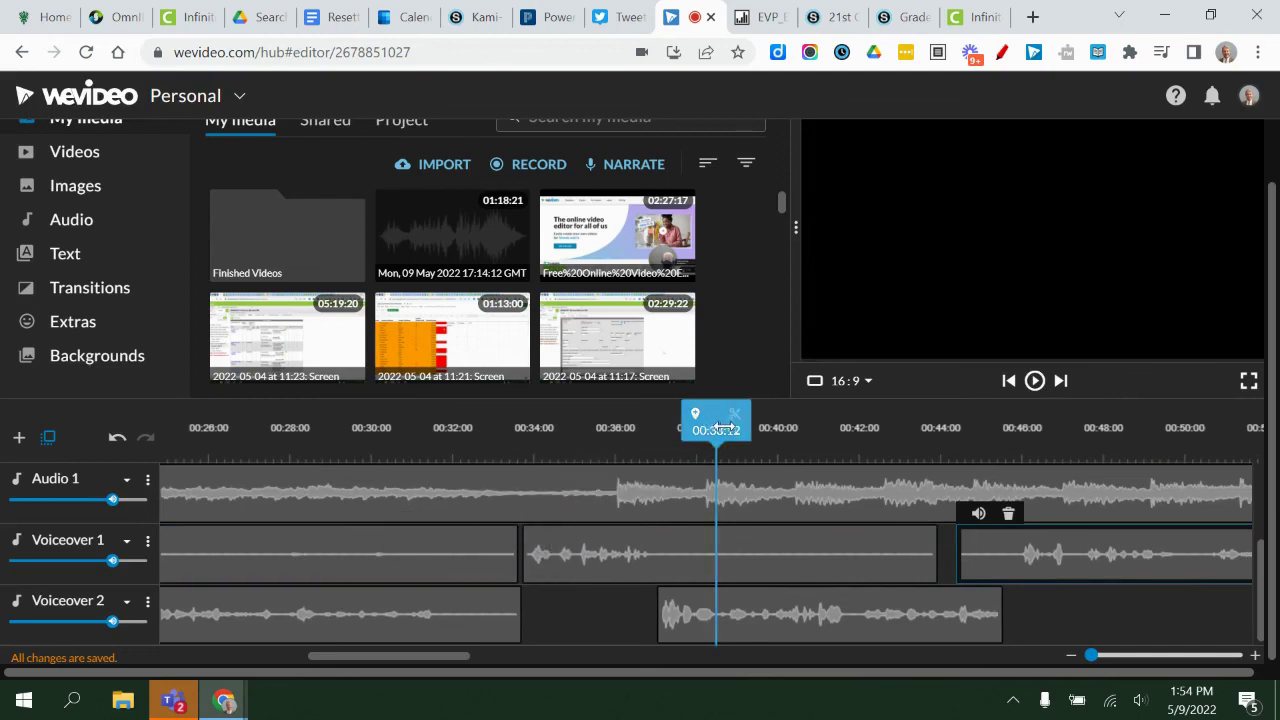
Lower the Audio 1 clip's volume keyframe near 00:03:00 slightly and bring its end keyframe down to the same low level
{"action": "left_click", "coordinate": [530, 497]}
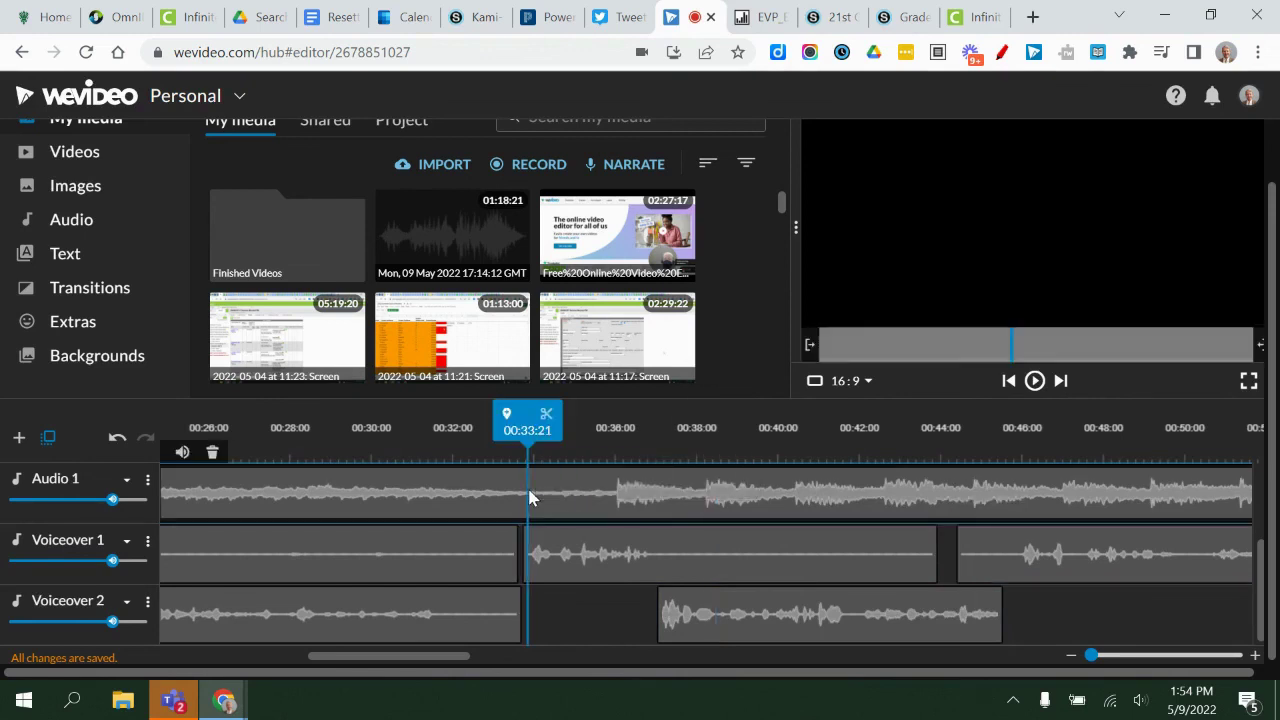
{"action": "left_click", "coordinate": [182, 455]}
{"action": "scroll", "coordinate": [547, 513], "scroll_direction": "left", "scroll_amount": 10}
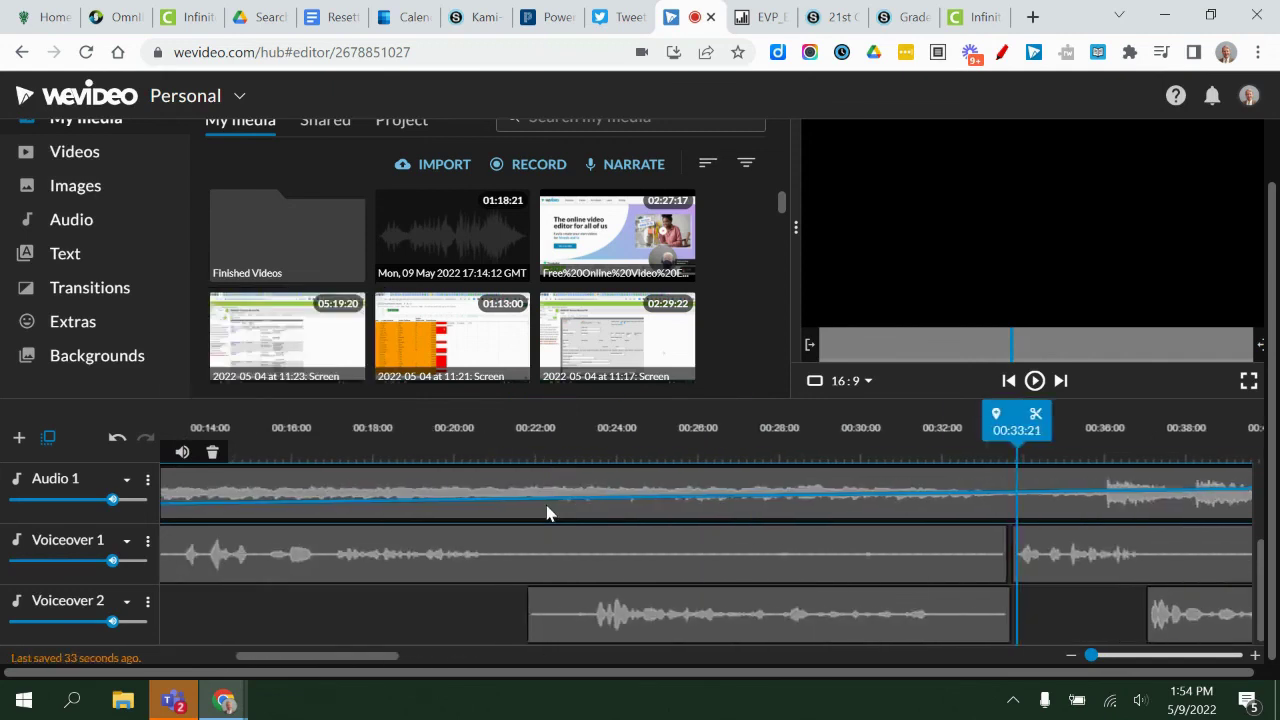
{"action": "mouse_move", "coordinate": [281, 512]}
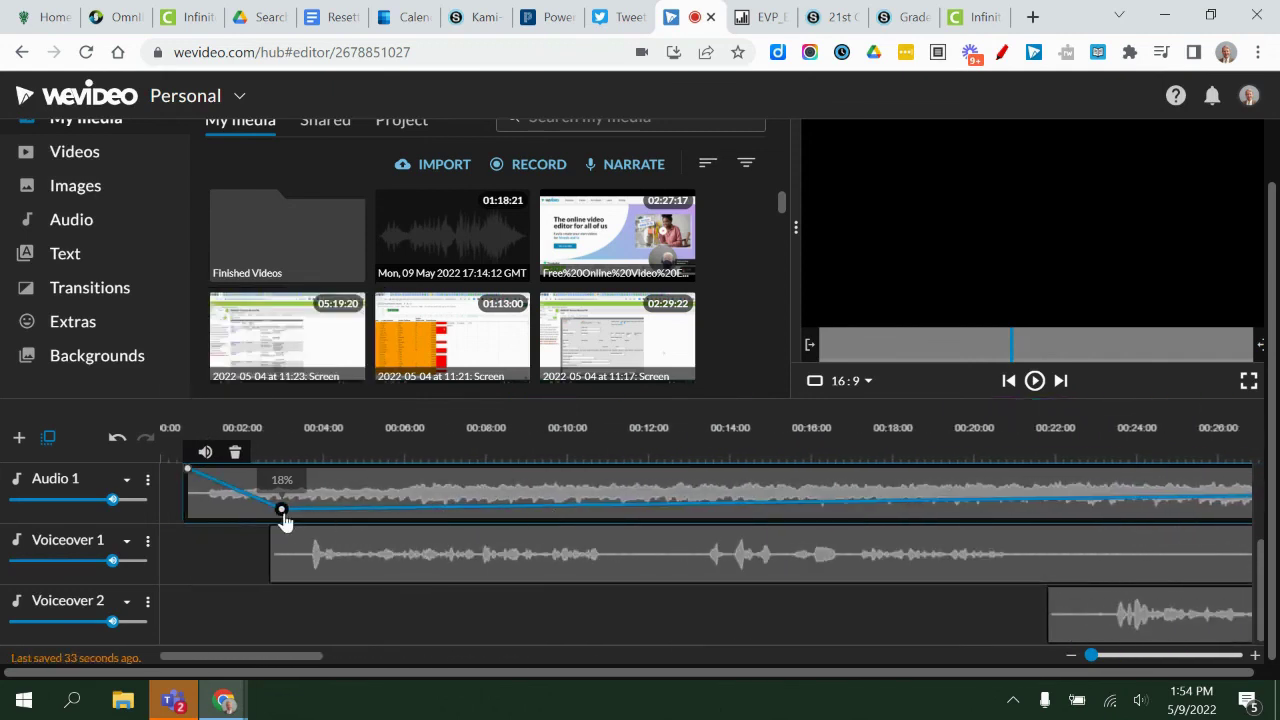
{"action": "left_click_drag", "start_coordinate": [284, 518], "coordinate": [286, 523]}
{"action": "scroll", "coordinate": [846, 498], "scroll_direction": "right", "scroll_amount": 3}
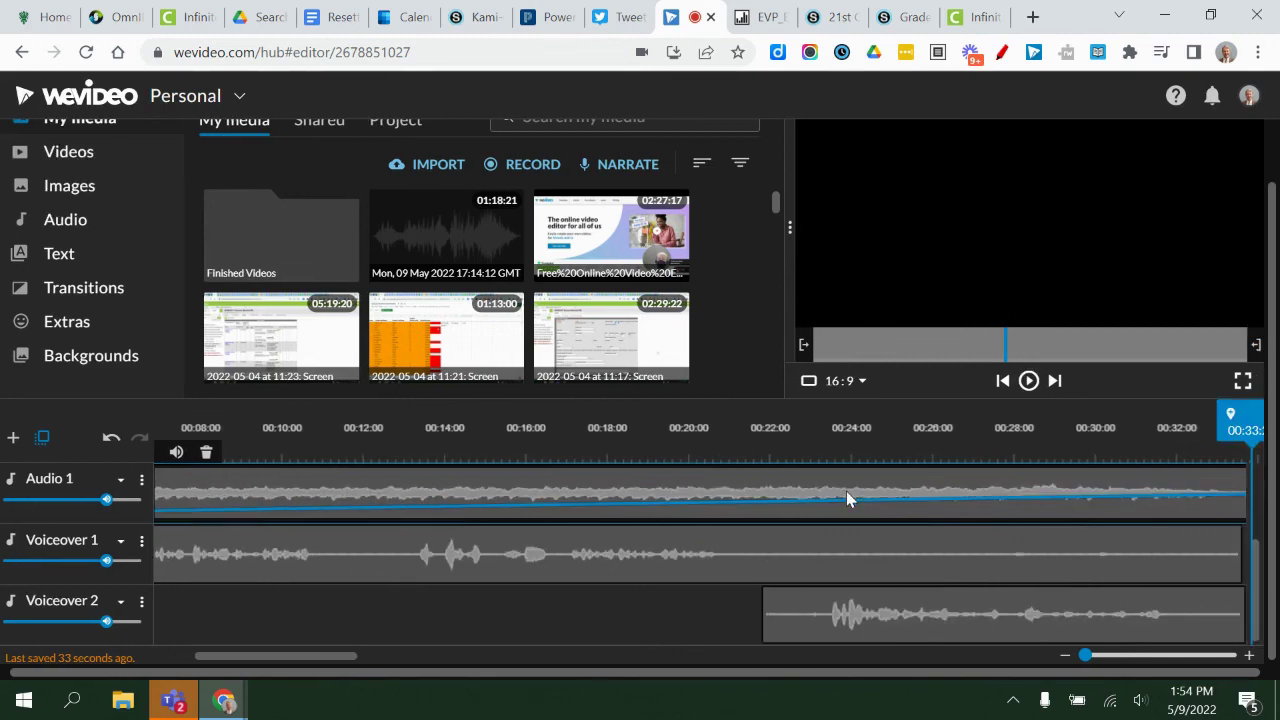
{"action": "left_click", "coordinate": [1066, 656]}
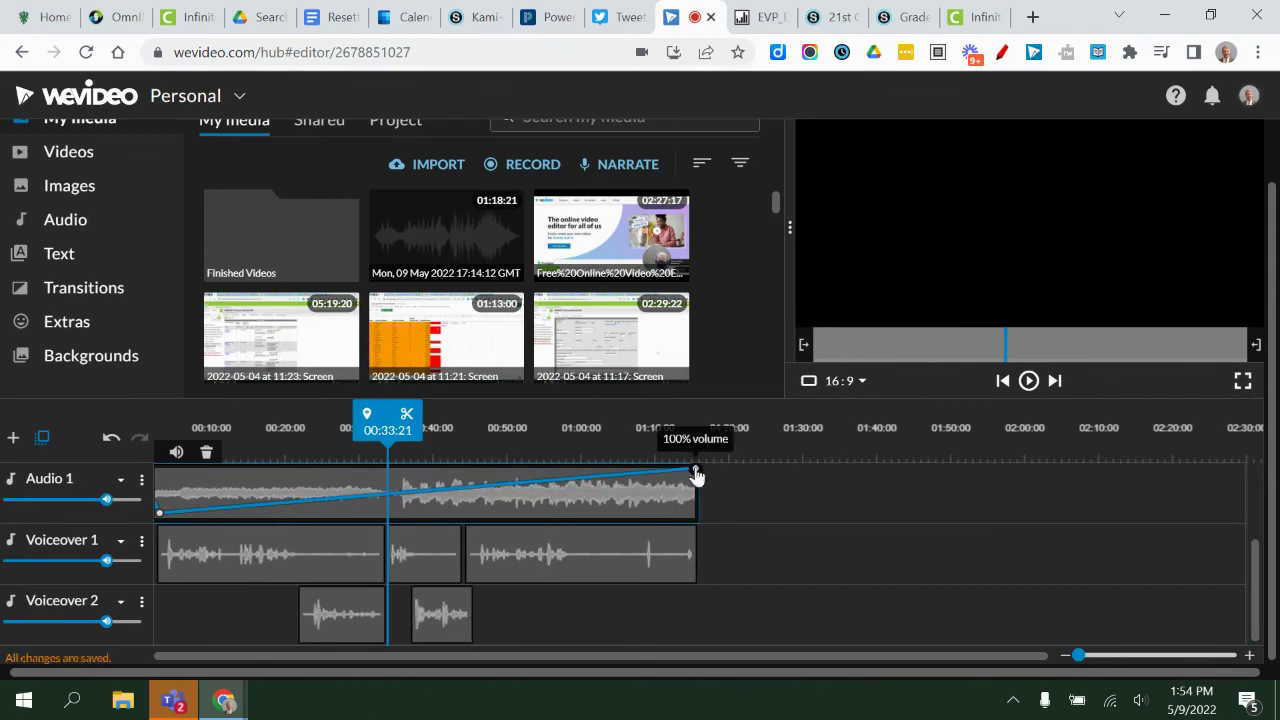
{"action": "left_click_drag", "start_coordinate": [697, 475], "coordinate": [709, 509]}
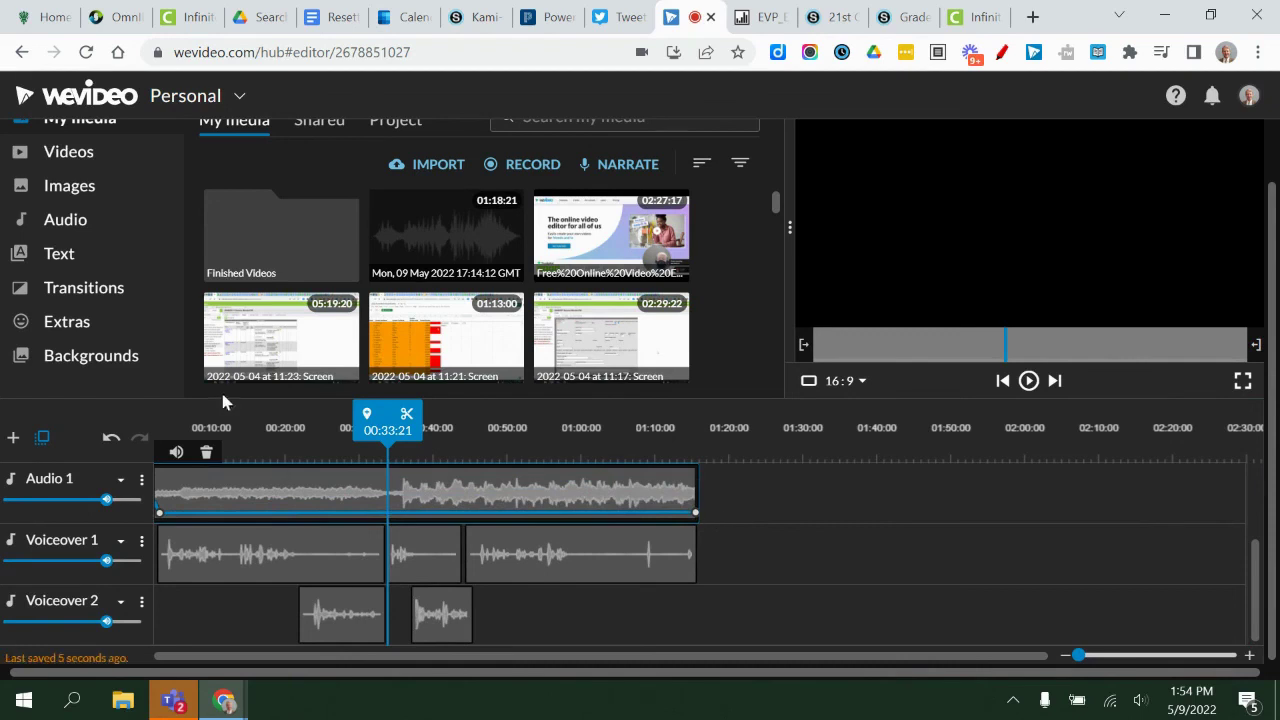
Play the mix from 00:31:20 to about 00:40:03 to check the voiceovers over the lowered music
{"action": "left_click", "coordinate": [390, 430]}
{"action": "left_click_drag", "start_coordinate": [390, 430], "coordinate": [372, 430]}
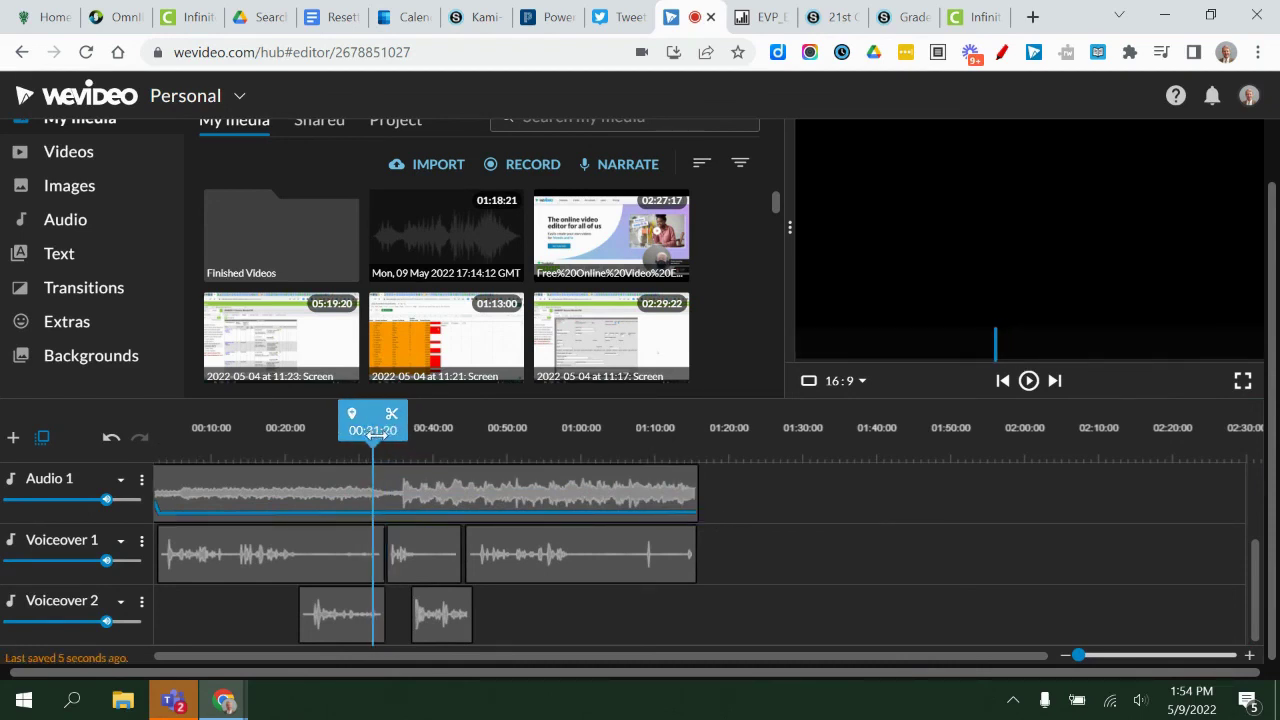
{"action": "left_click", "coordinate": [1028, 381]}
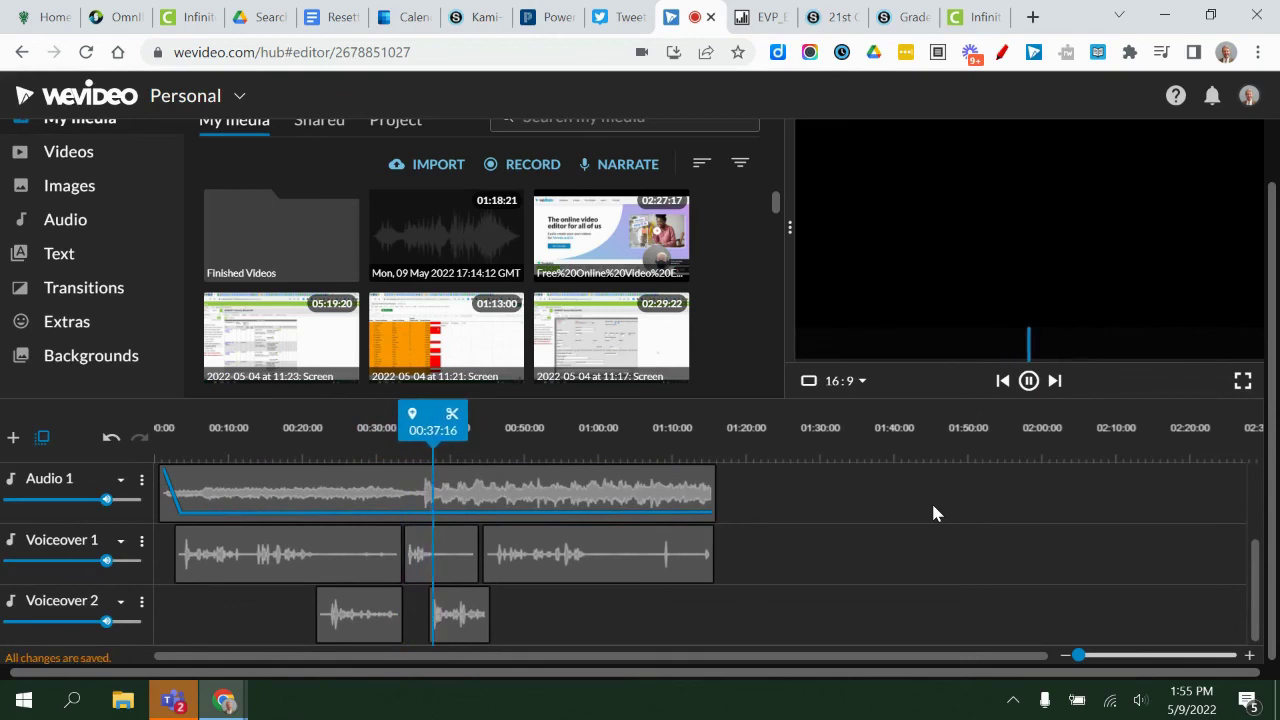
{"action": "left_click", "coordinate": [1028, 382]}
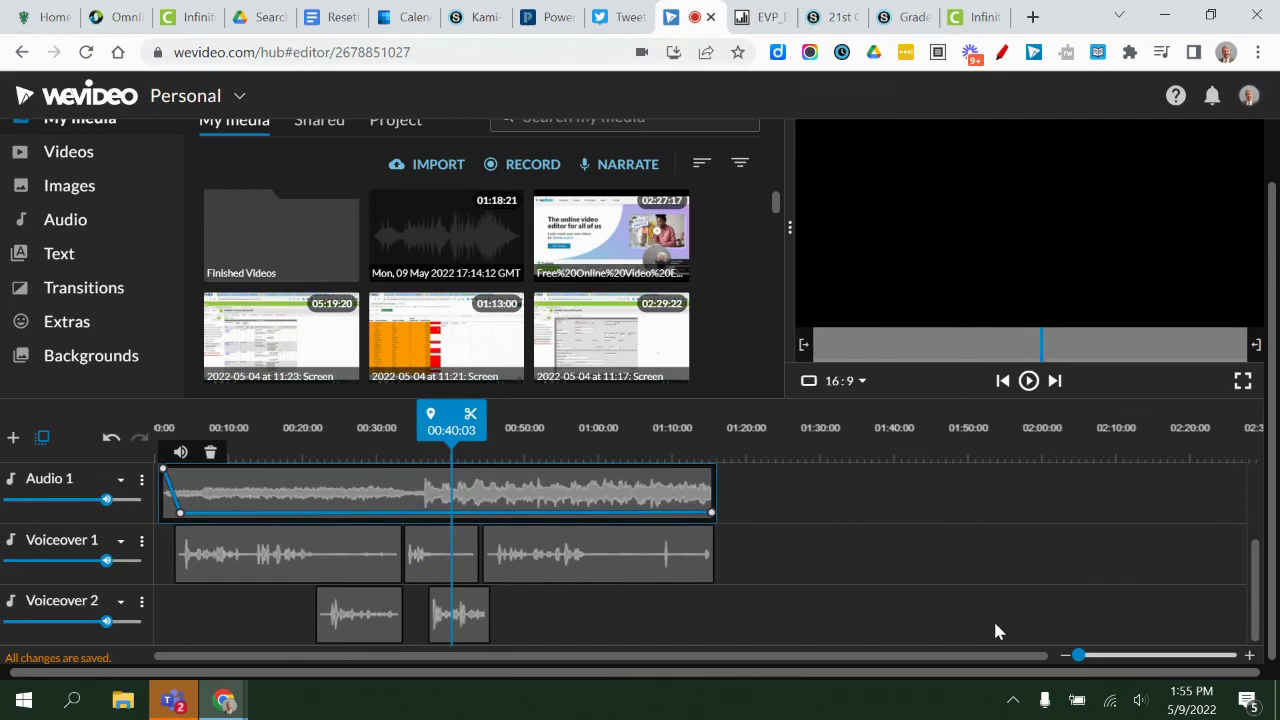
{"action": "scroll", "coordinate": [995, 624], "scroll_direction": "up", "scroll_amount": 2}
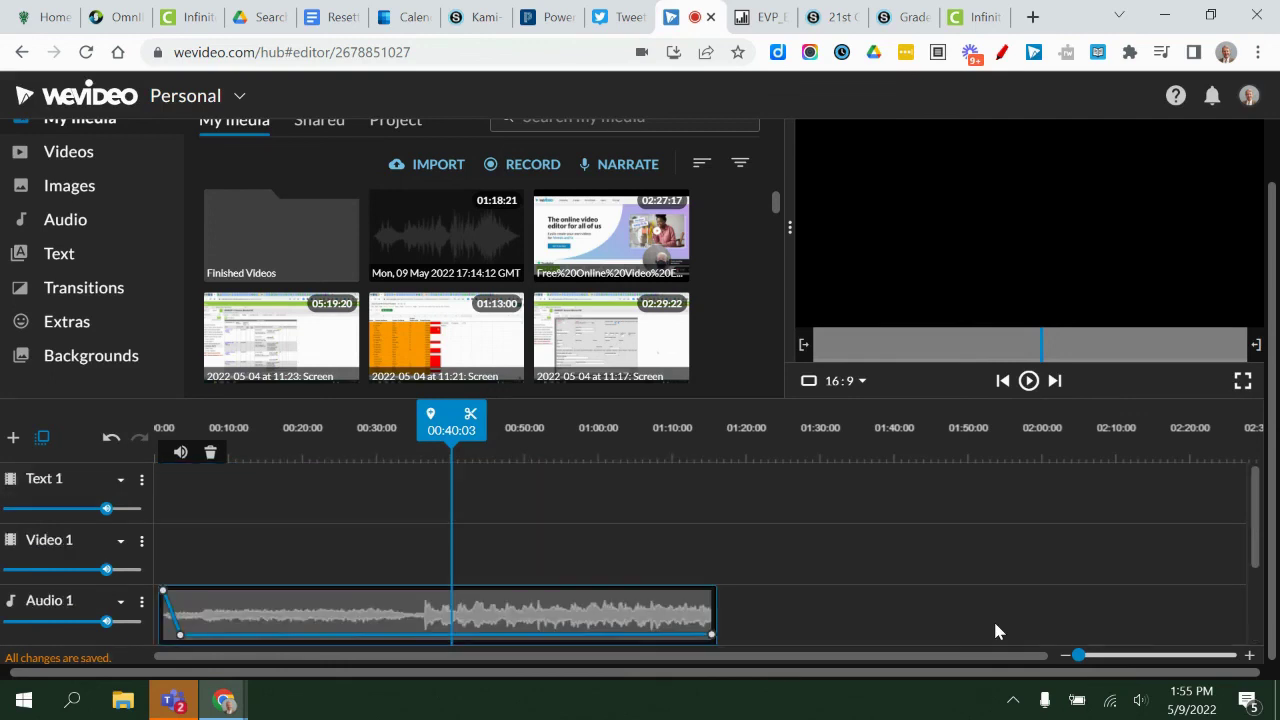